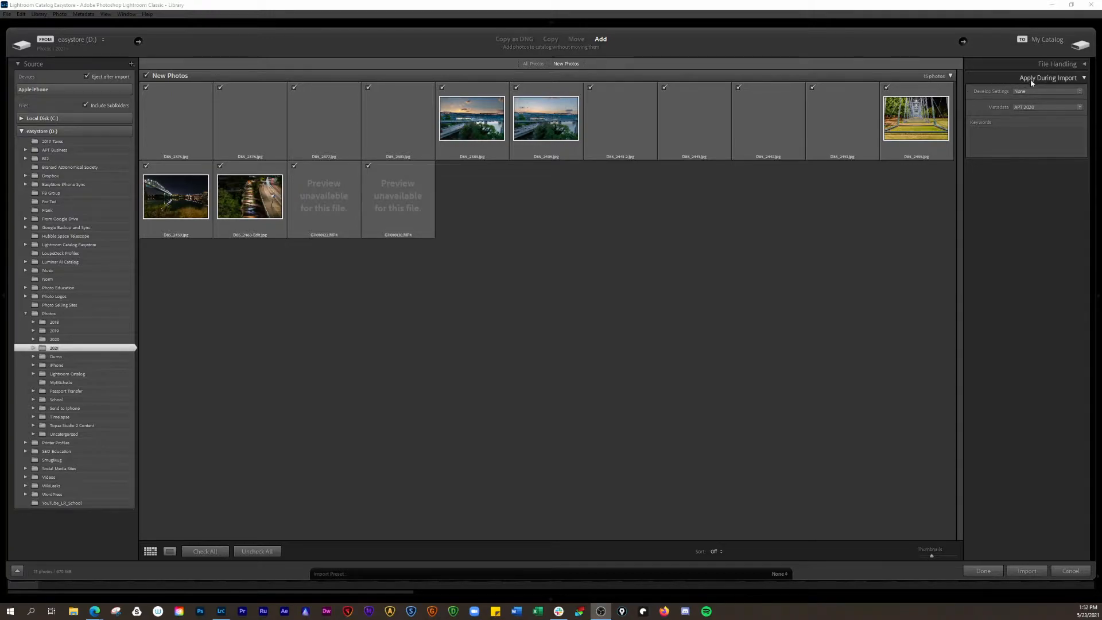
Choose Optics > Lens + CA Correction as the develop preset applied during import
left_click(1079, 92)
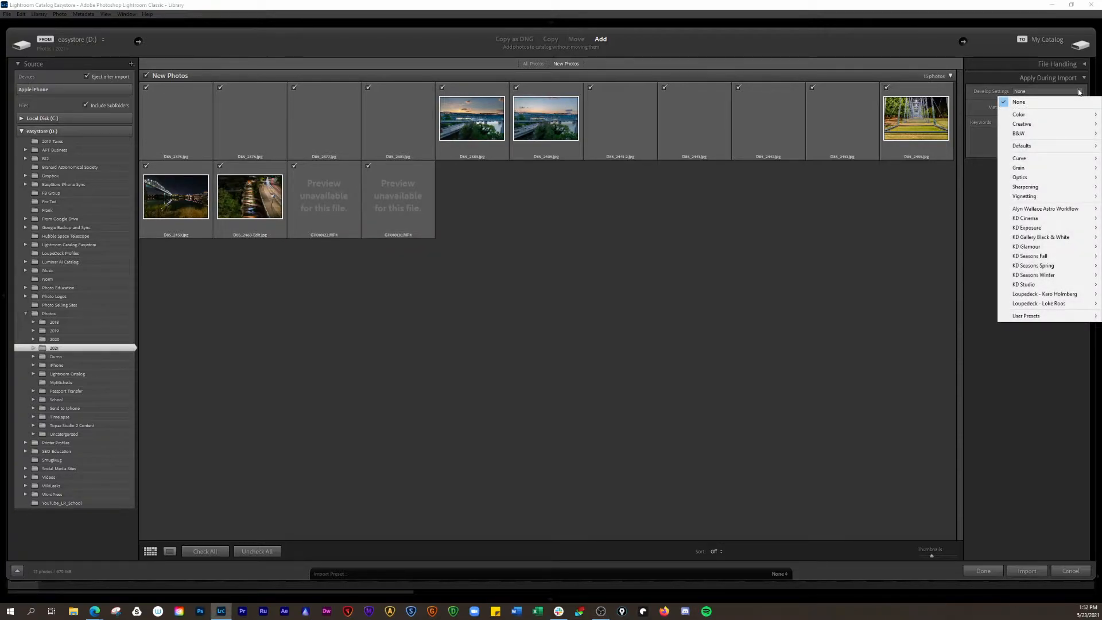
mouse_move(1075, 117)
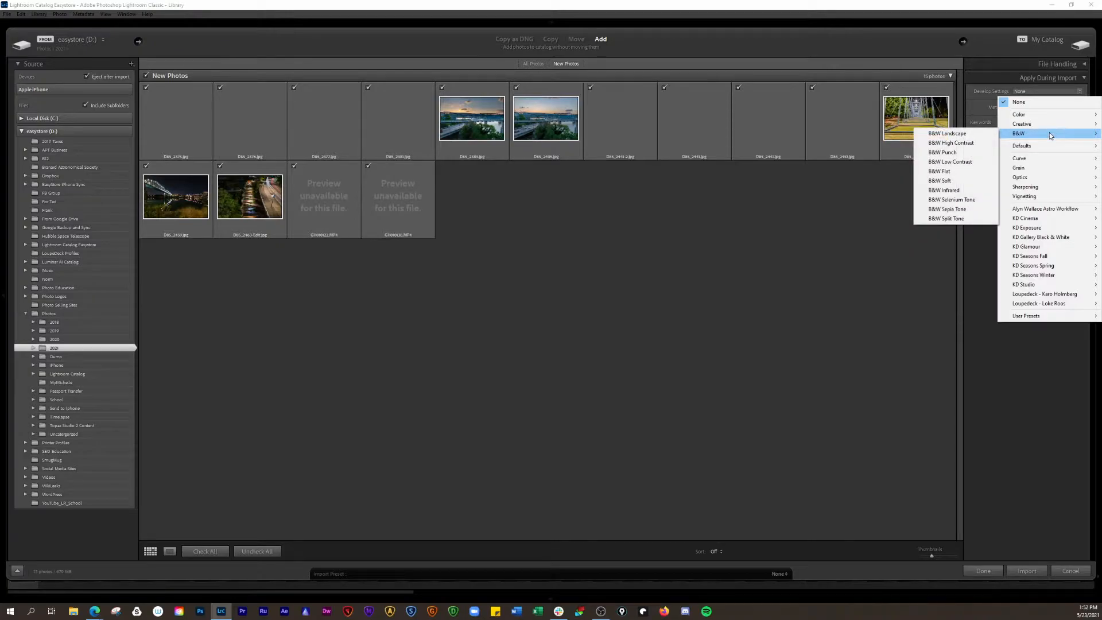
mouse_move(1049, 146)
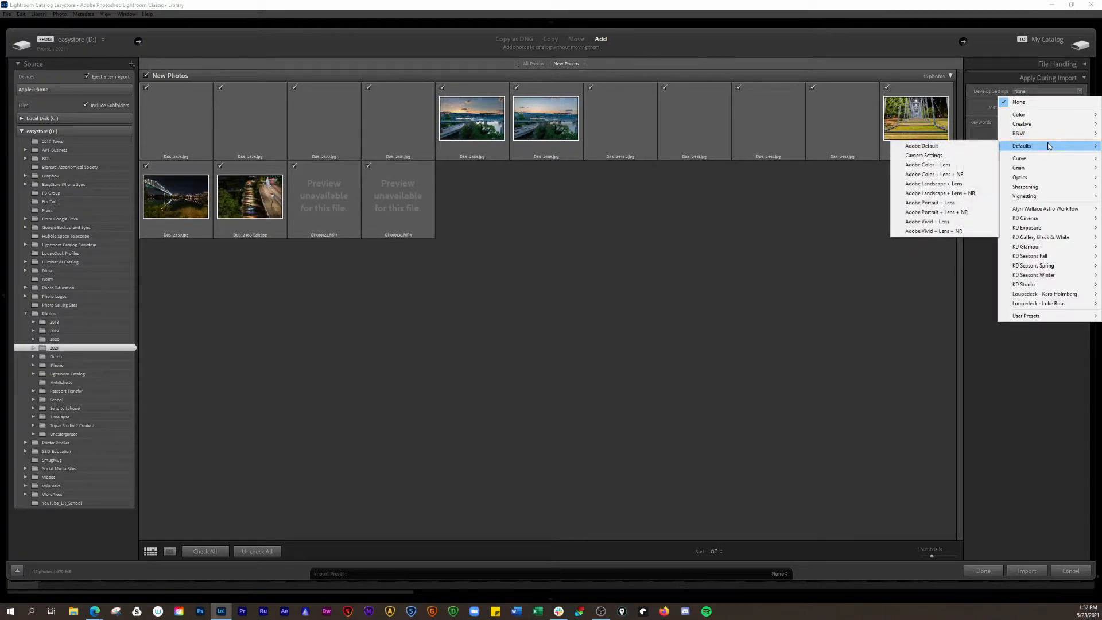
mouse_move(1039, 172)
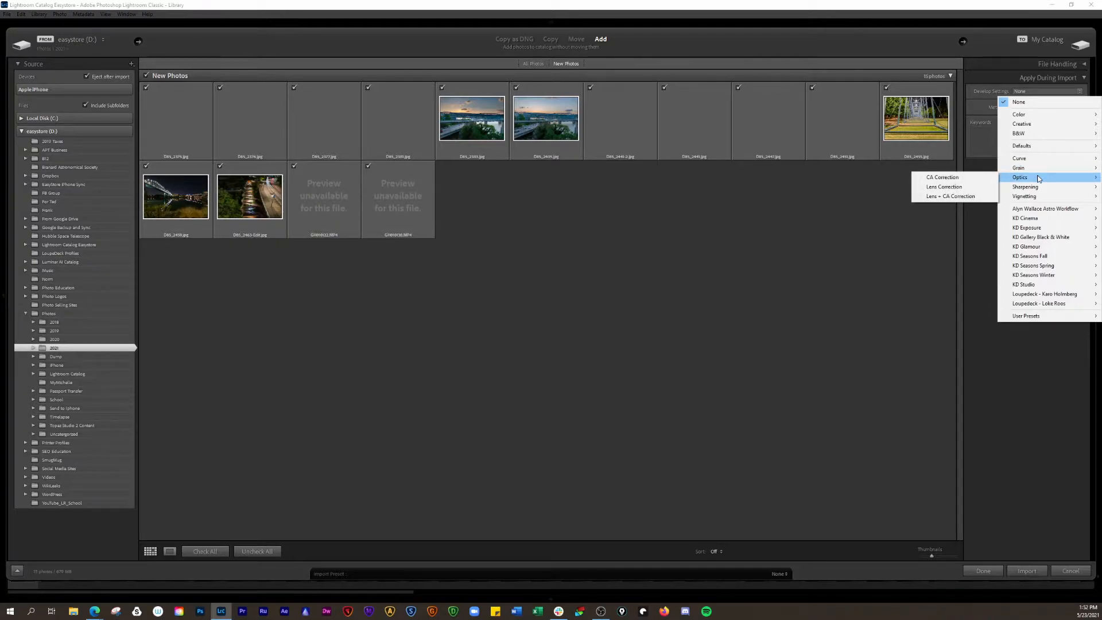
mouse_move(1039, 199)
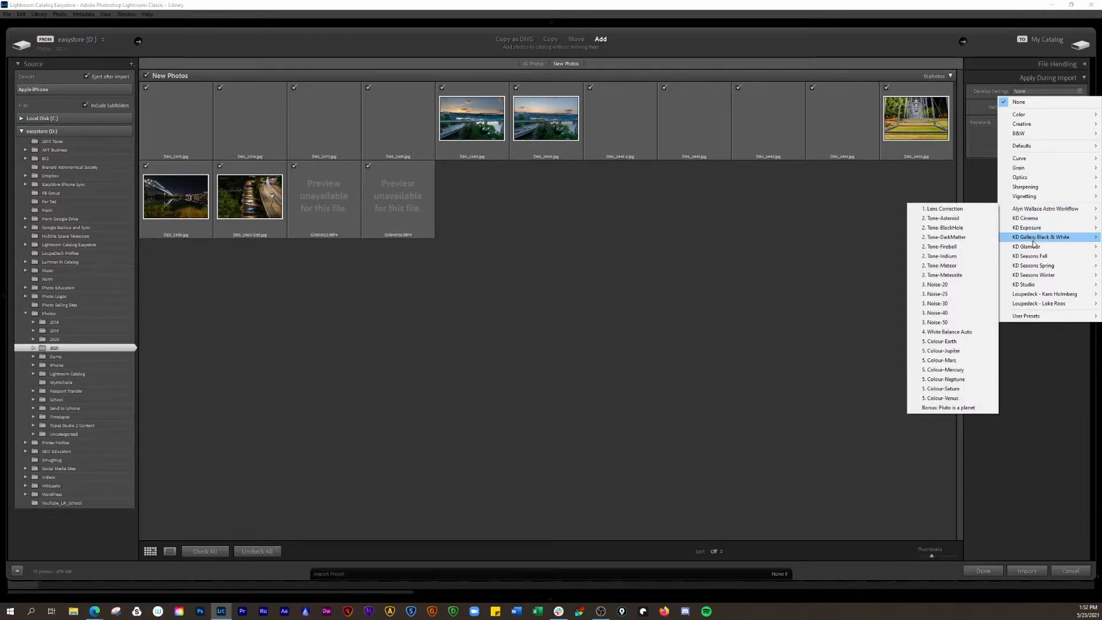
mouse_move(1038, 322)
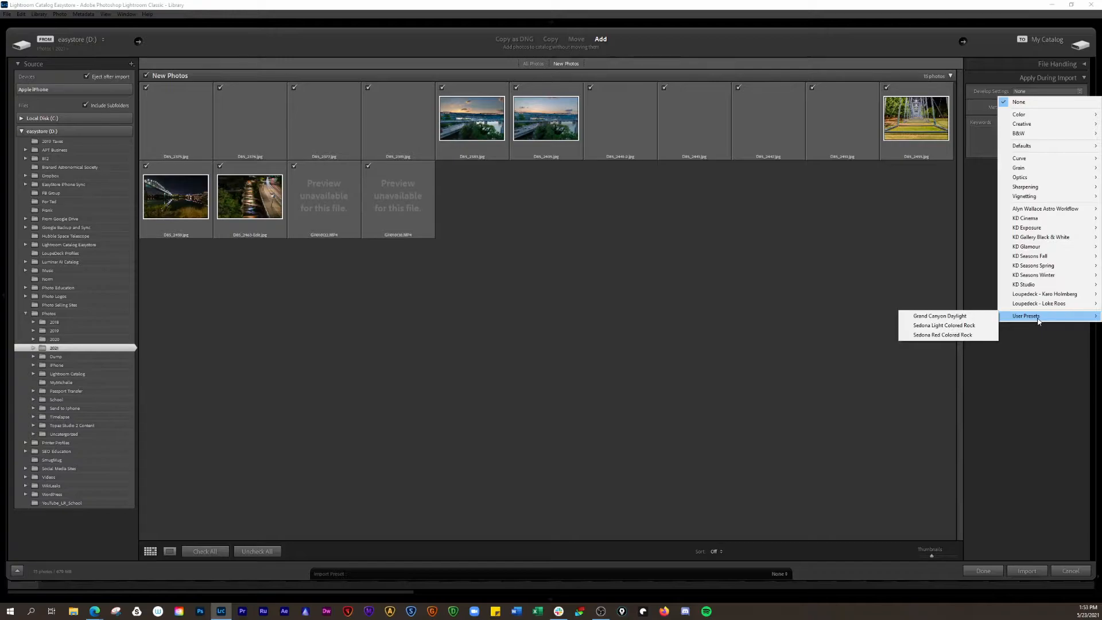
mouse_move(1042, 284)
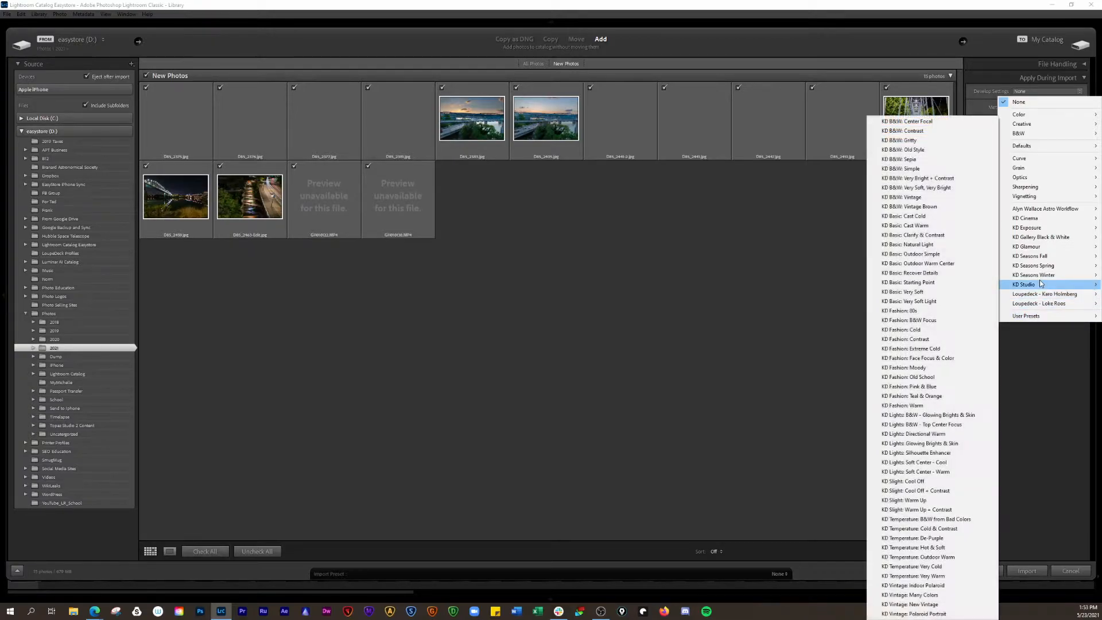
mouse_move(1043, 248)
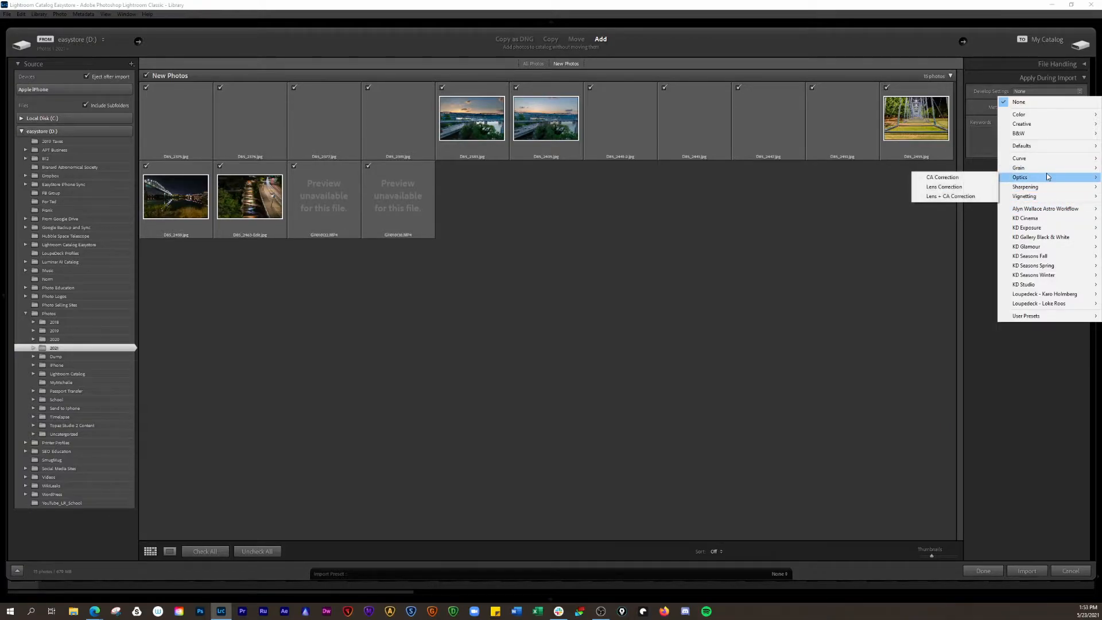
left_click(947, 198)
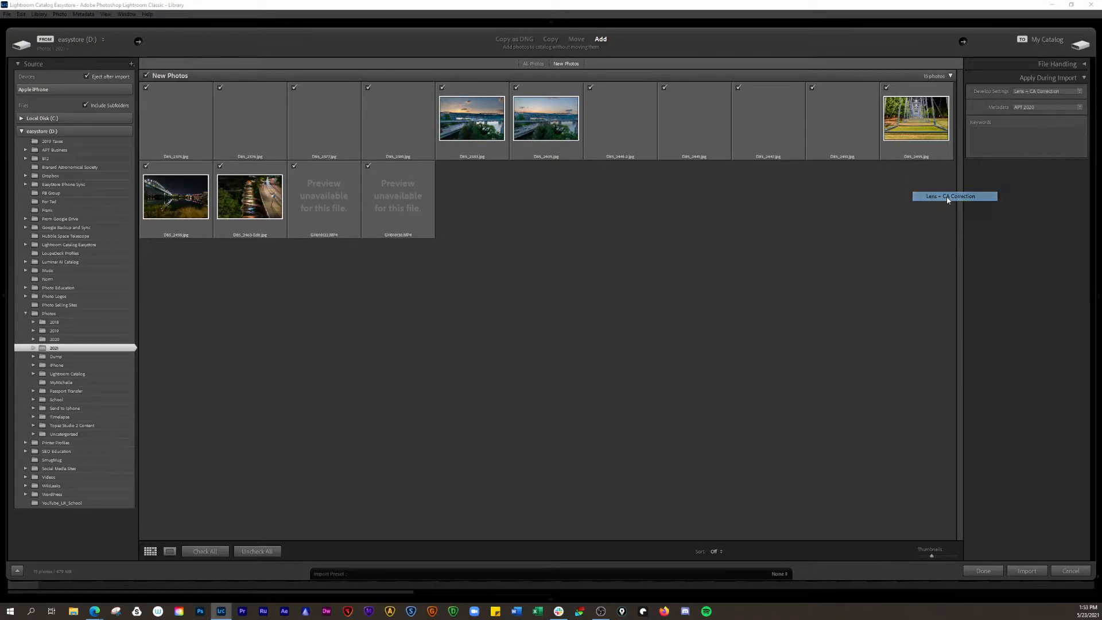
left_click(1080, 92)
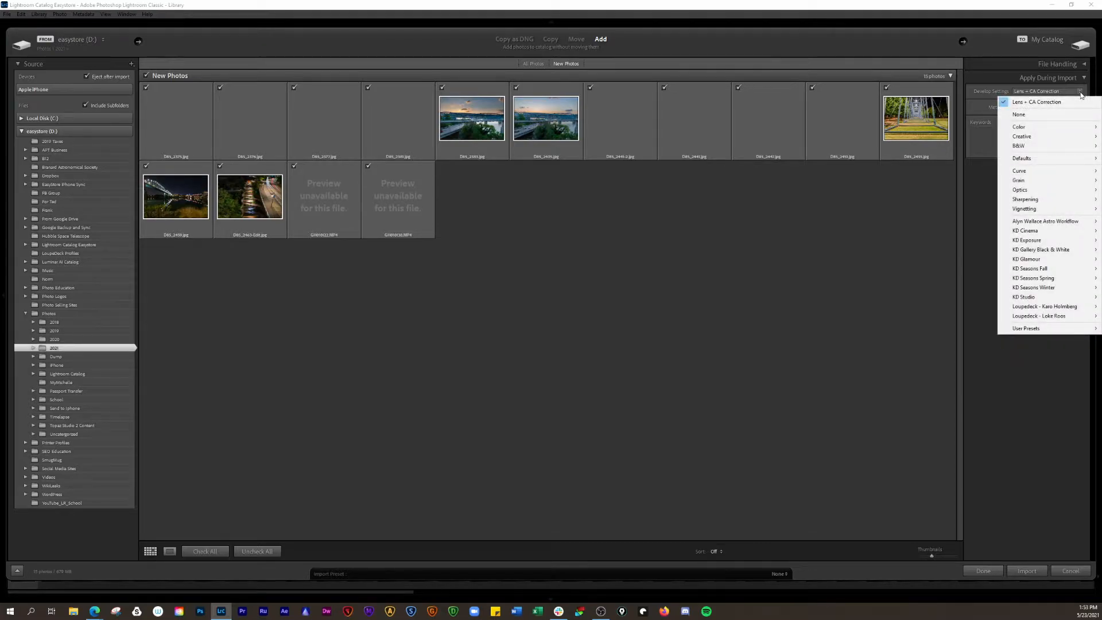
mouse_move(1080, 208)
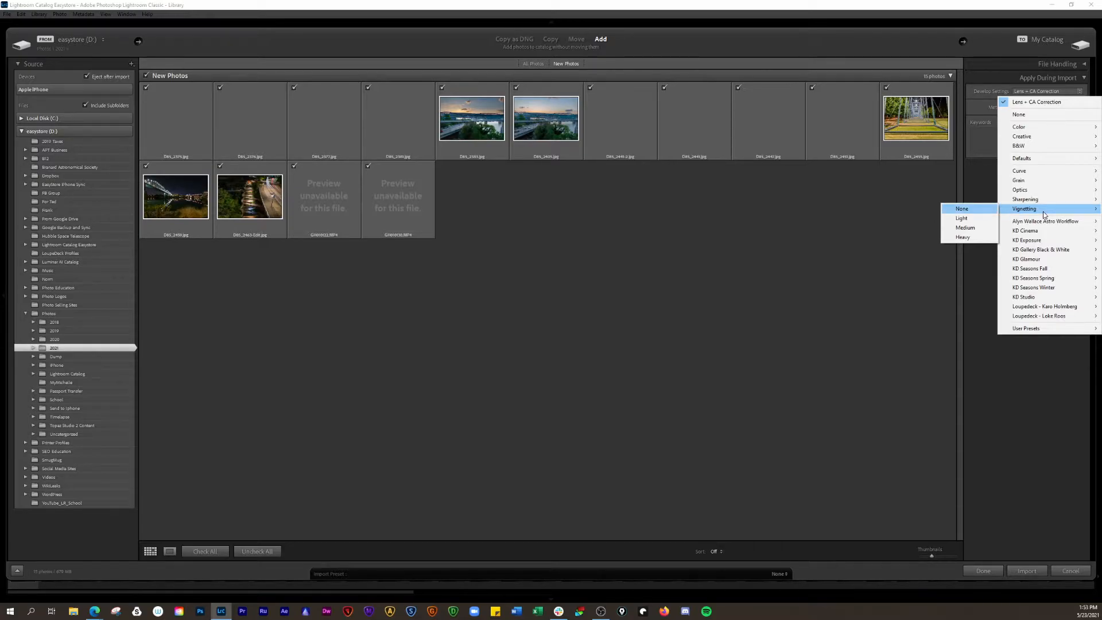
left_click(1025, 103)
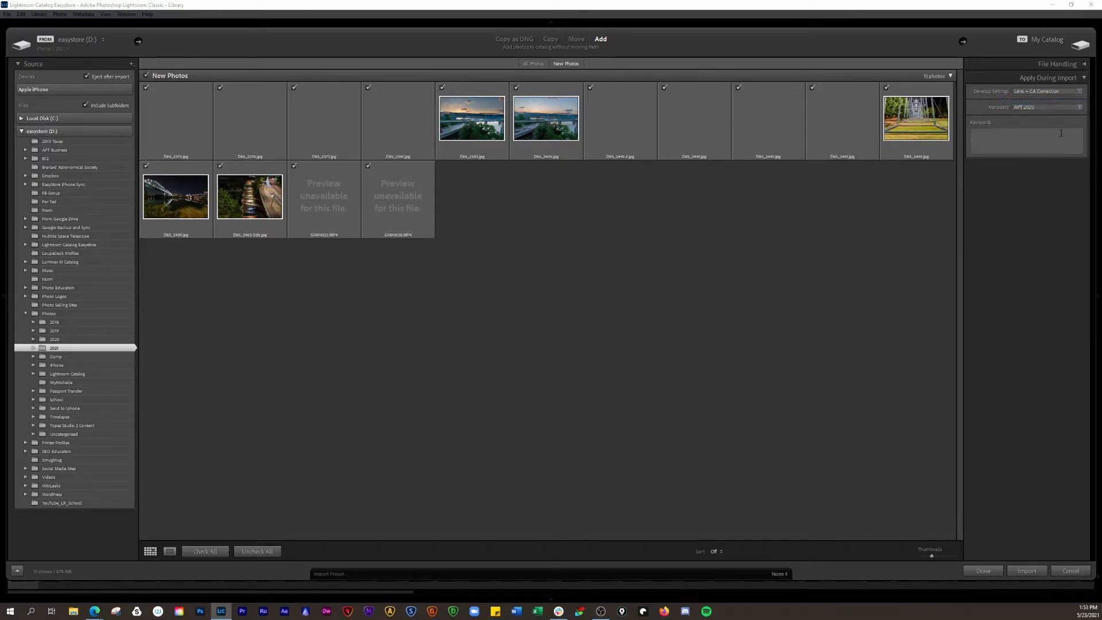
Switch the import metadata preset from APT 2020 to None, then choose New..
left_click(1078, 109)
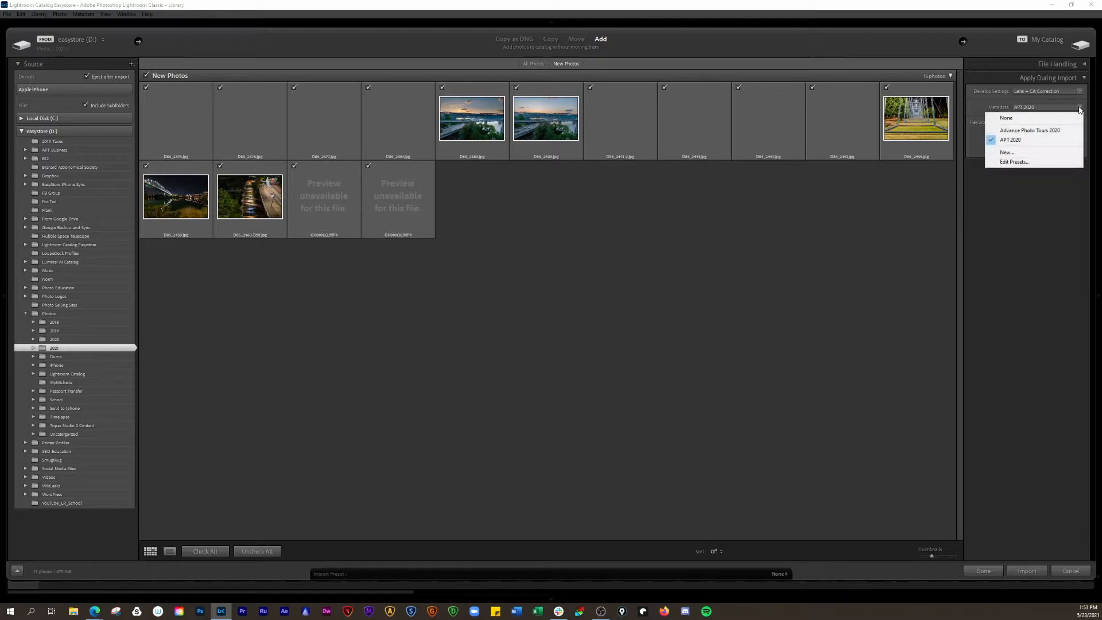
left_click(1011, 120)
left_click(1079, 109)
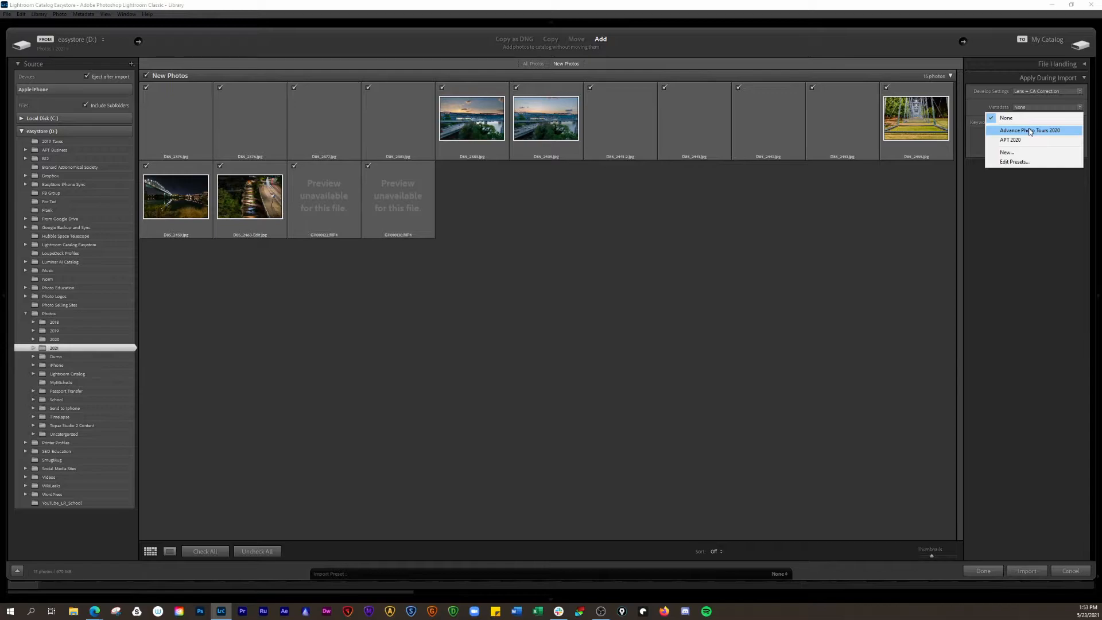
left_click(1012, 153)
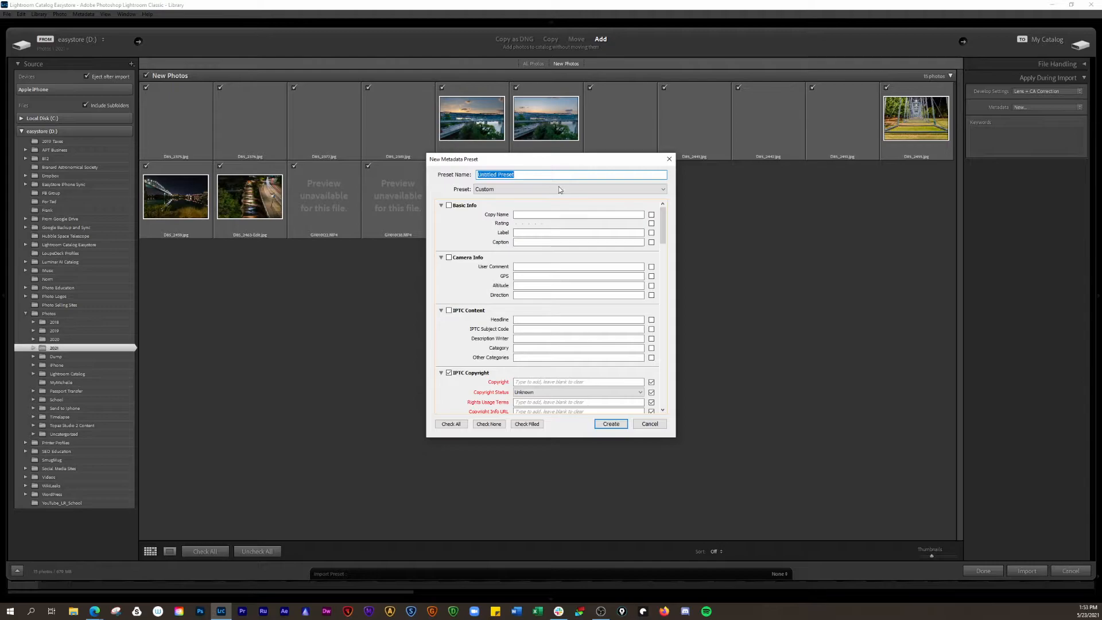
Name the new metadata preset 'Test', keeping Custom as its starting preset
left_click_drag(556, 161, 701, 140)
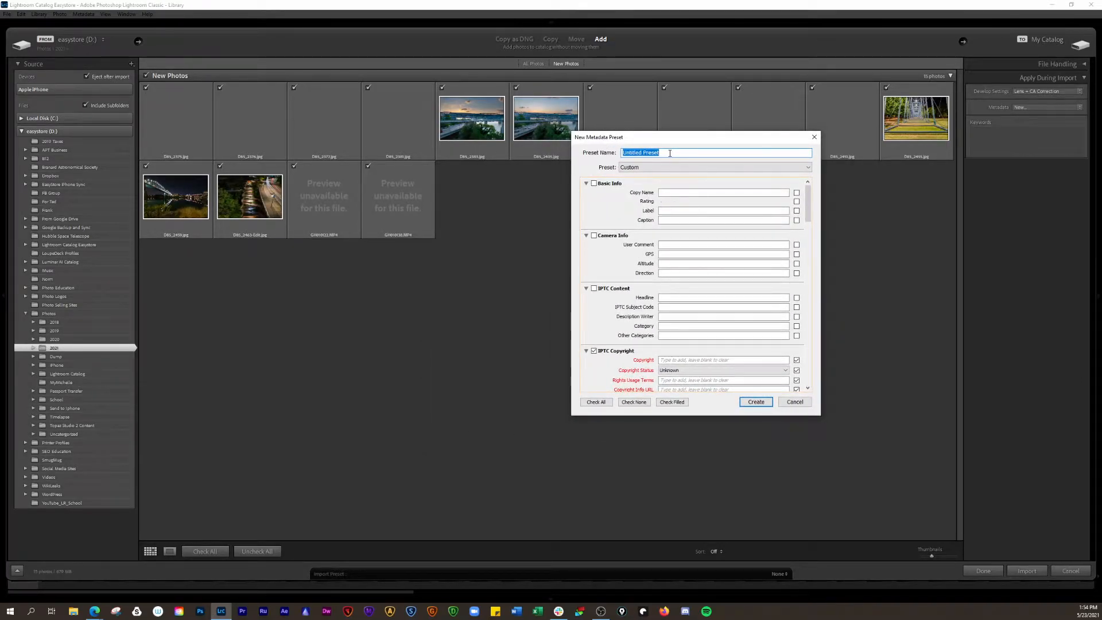
type("Test")
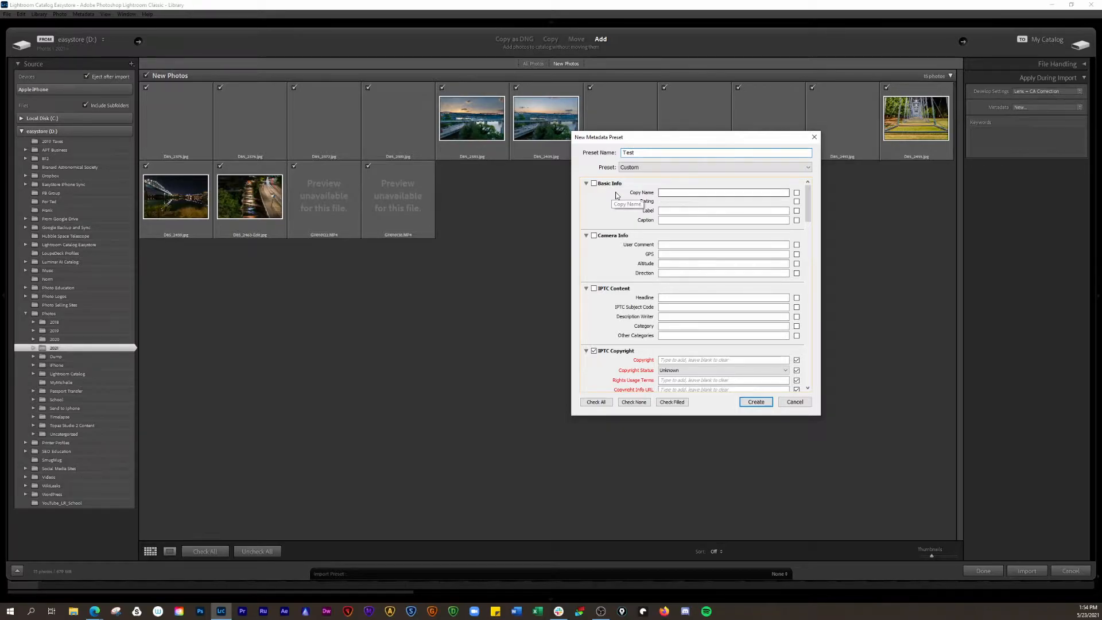
left_click(732, 170)
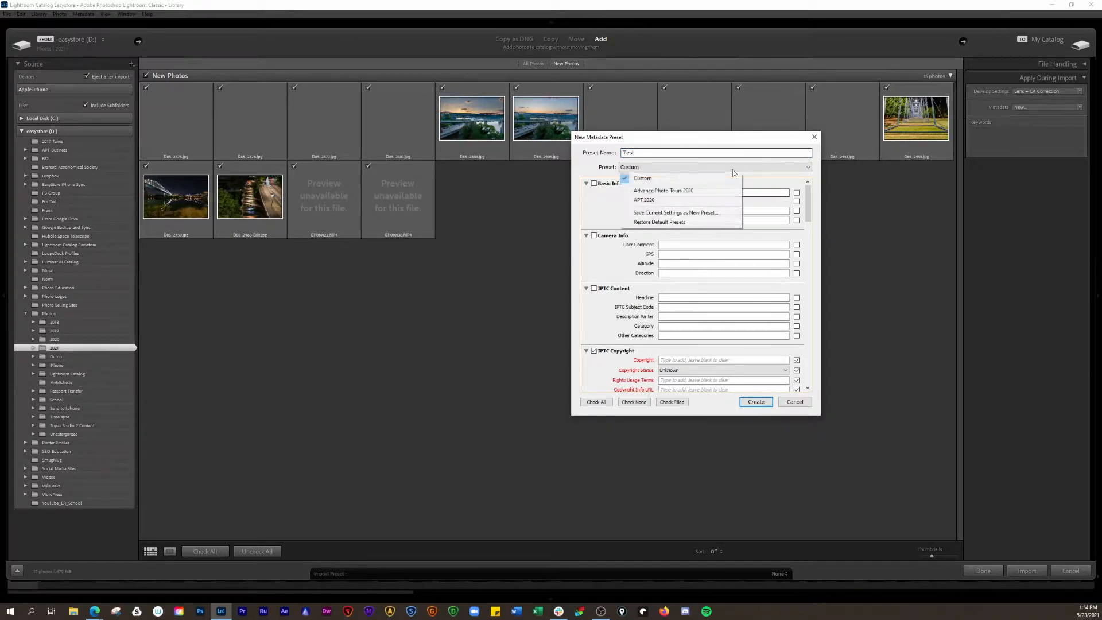
left_click(605, 204)
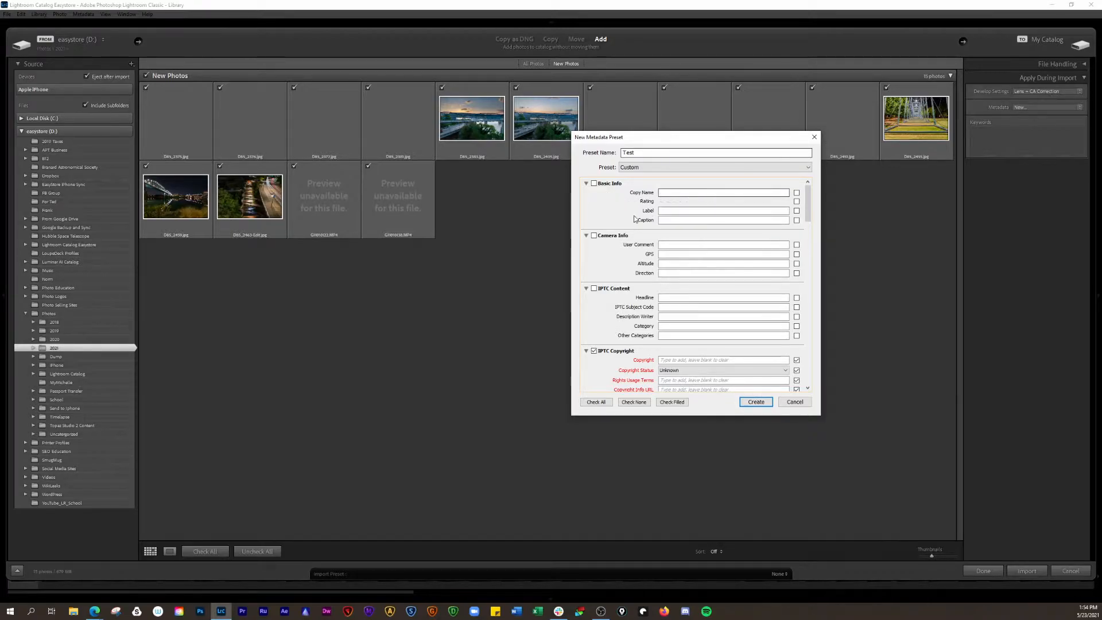
Collapse the Basic Info, Camera Info and IPTC Content sections of the preset
scroll(618, 222, "down", 3)
scroll(618, 221, "up", 3)
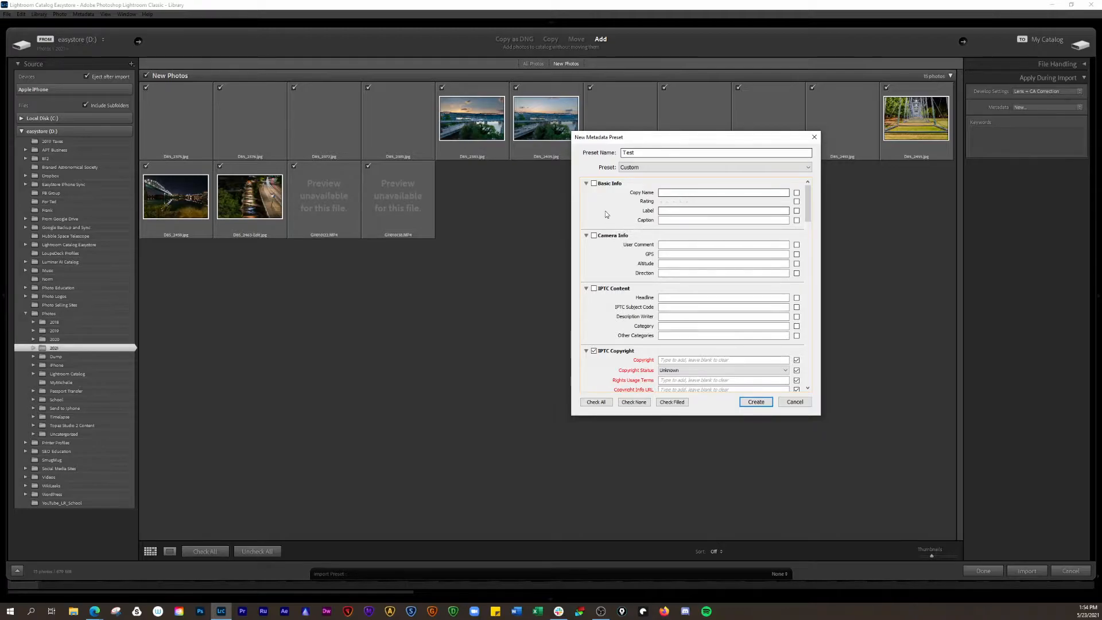
left_click(586, 184)
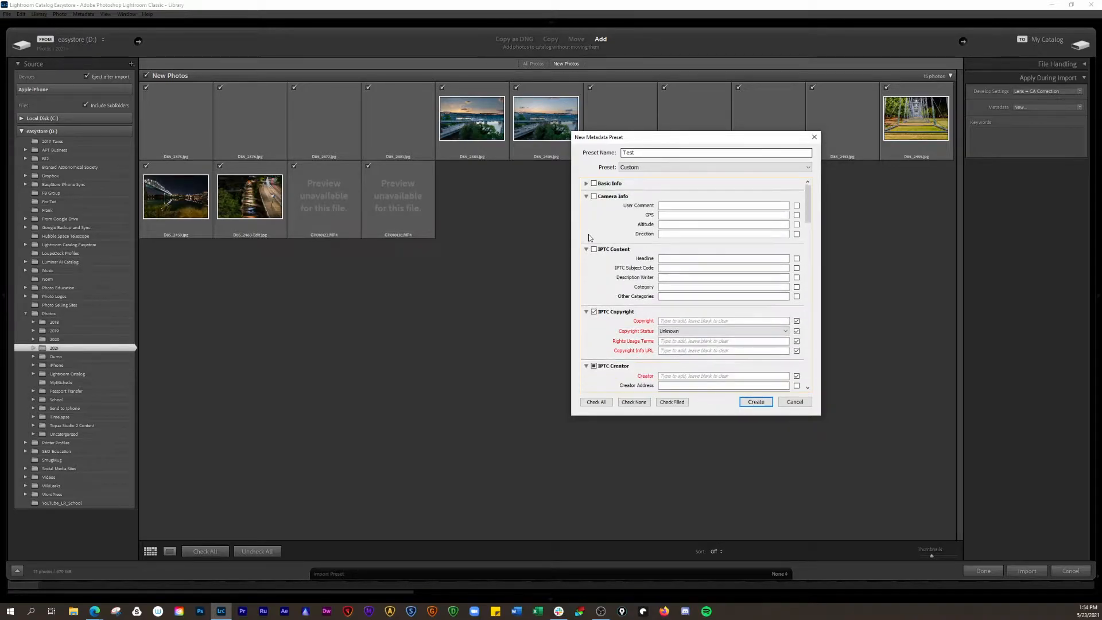
left_click(586, 197)
left_click(586, 197)
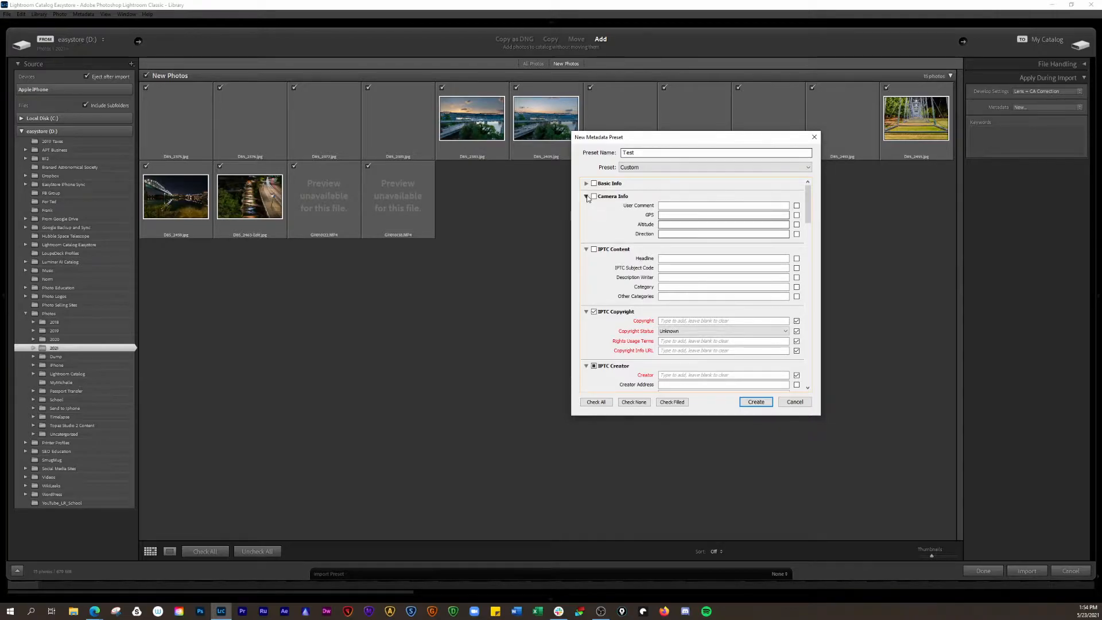
left_click(586, 196)
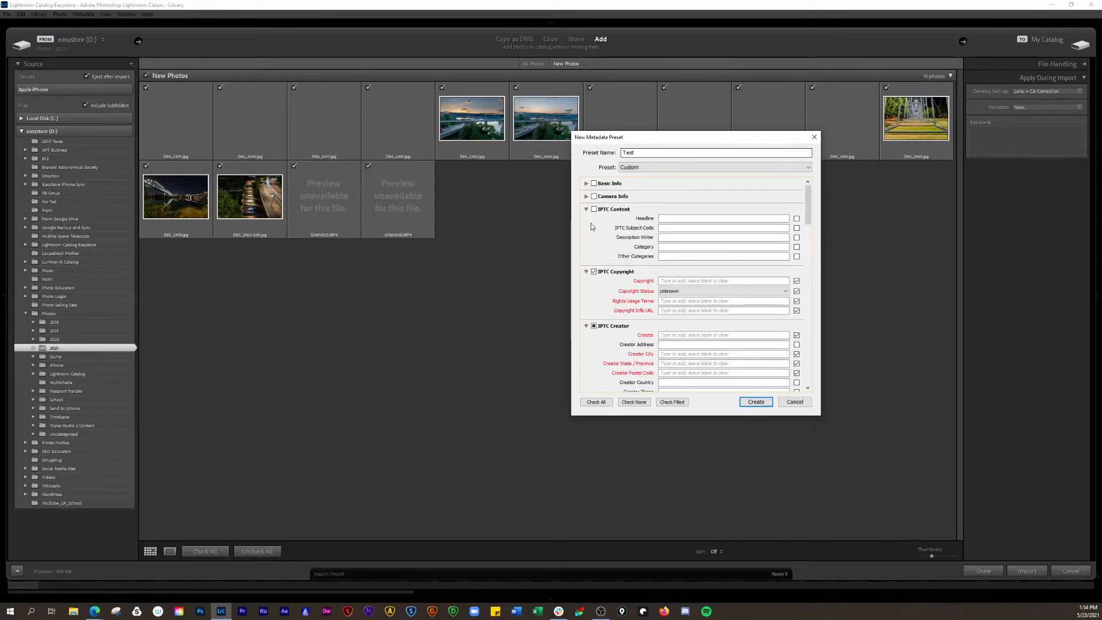
left_click(586, 210)
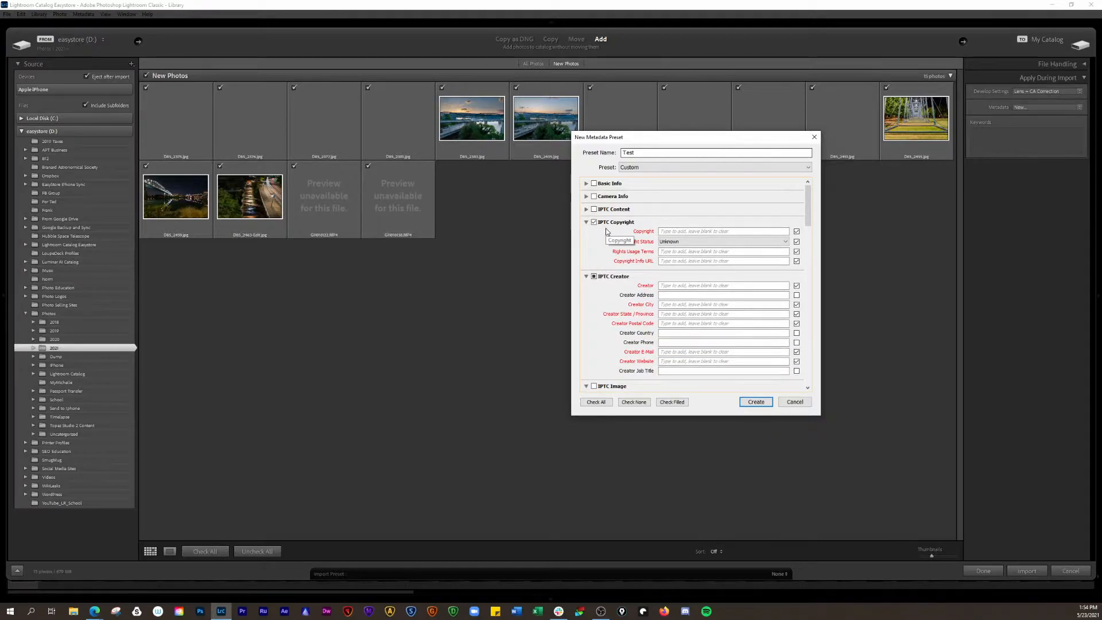
Enter the copyright notice 'Copyright 2021 CreateU101.com'
left_click(697, 231)
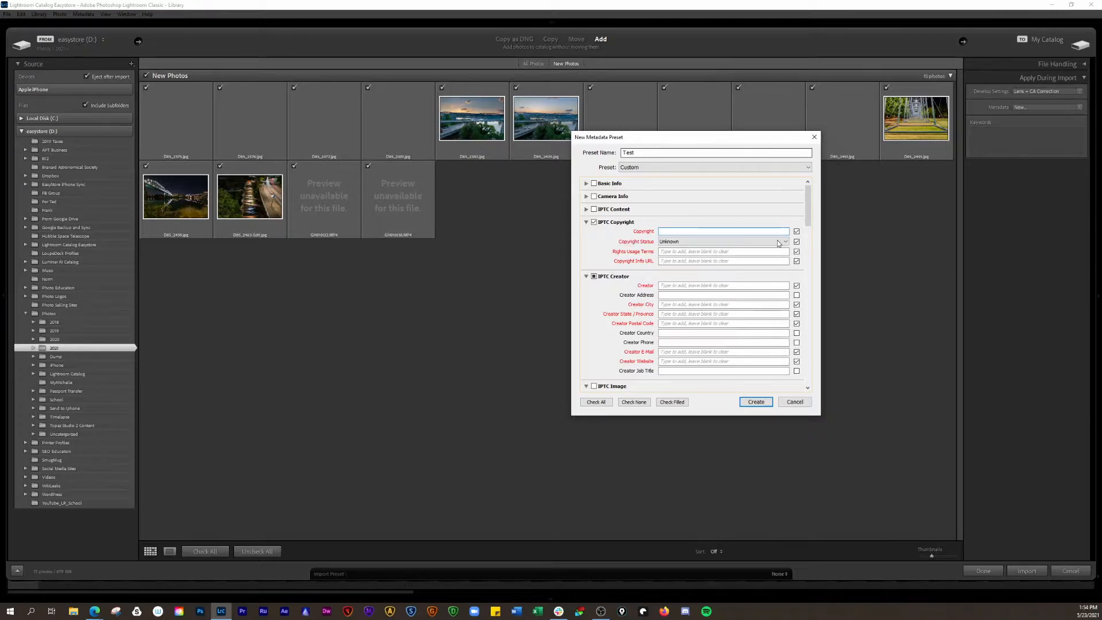
type("(C)")
key("BackSpace")
key("BackSpace")
key("BackSpace")
type("c)")
key("BackSpace")
type("Copyright 20")
type("21 CreateU101.com")
Set Copyright Status to Copyrighted and Rights Usage Terms to 'No unauthorized use'
left_click(741, 241)
left_click(746, 261)
left_click(688, 252)
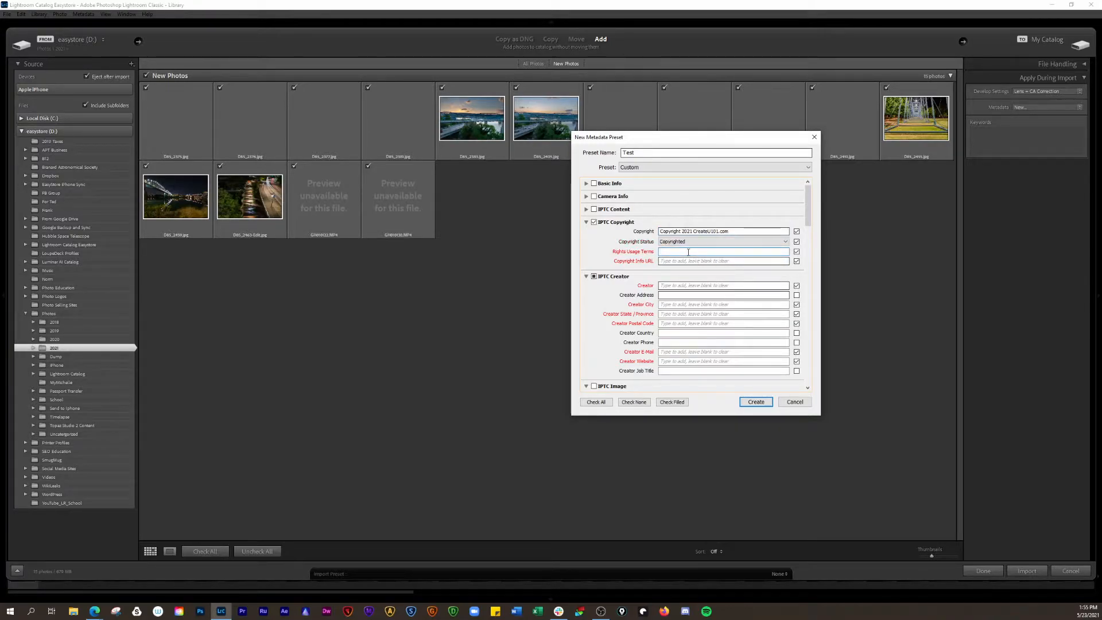
type("No unauthorized used")
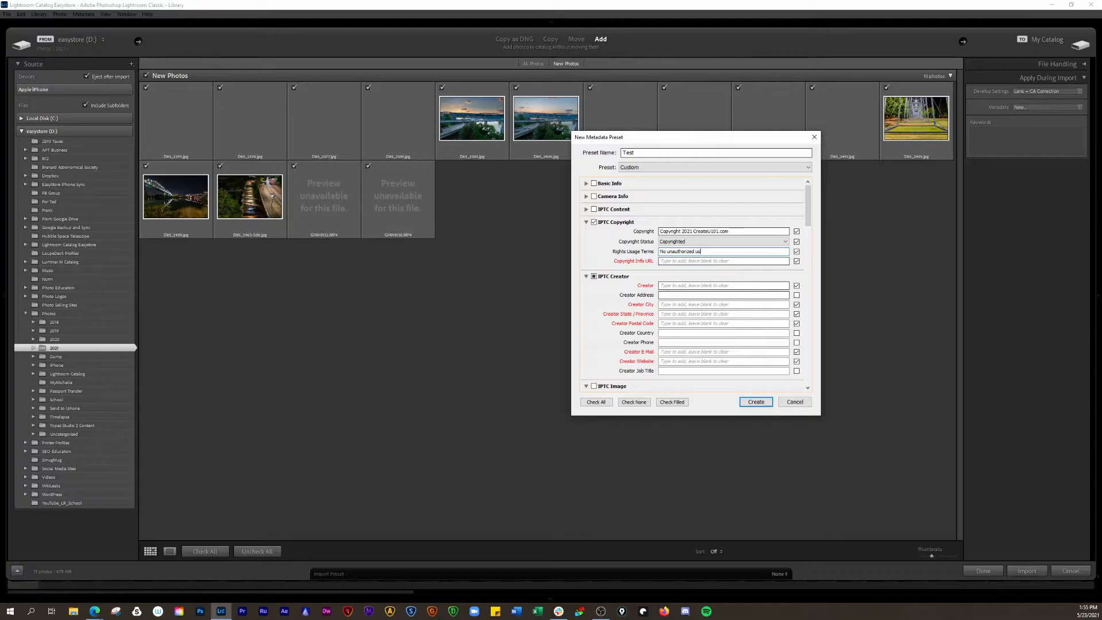
Exclude Copyright Info URL and fill in the creator's name, city and state
left_click(796, 262)
left_click(705, 285)
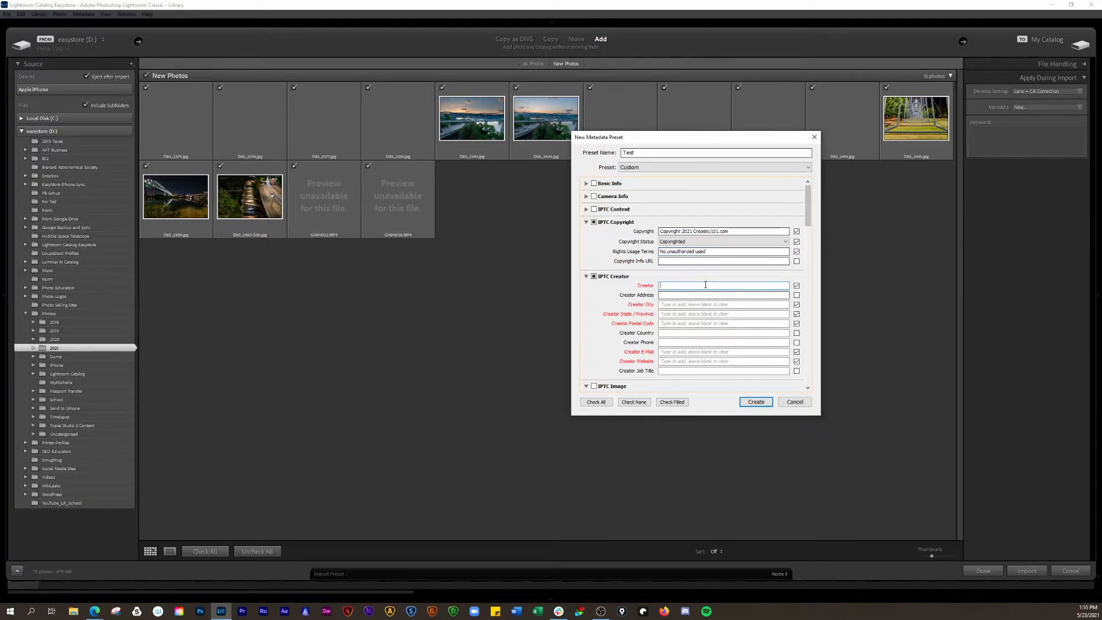
type("Justin Card")
type(".com")
left_click(698, 305)
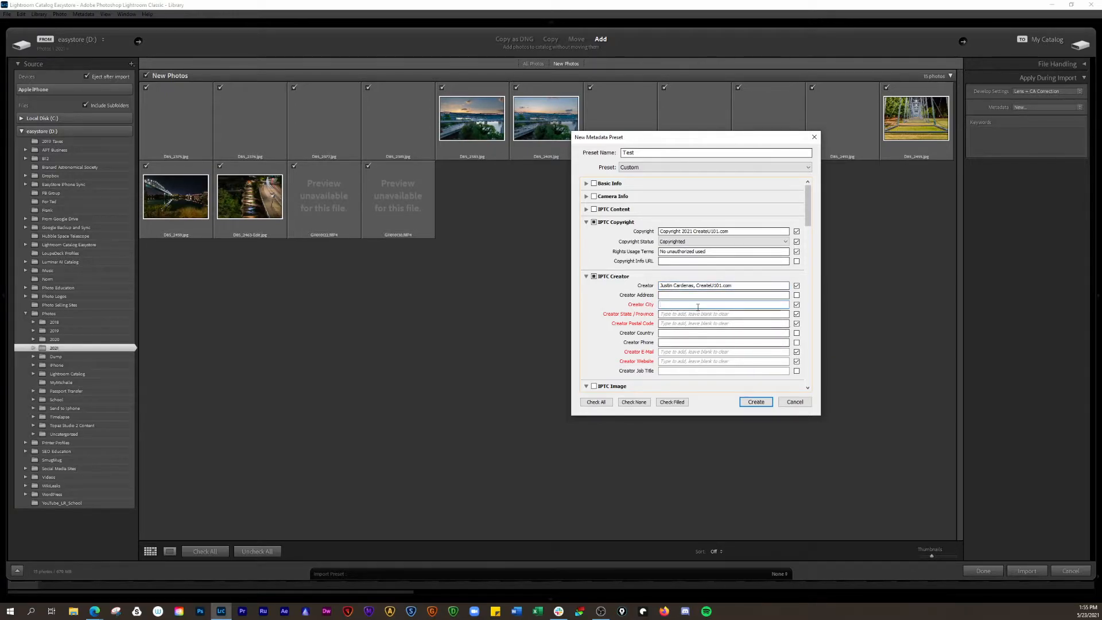
type("Apison")
left_click(690, 314)
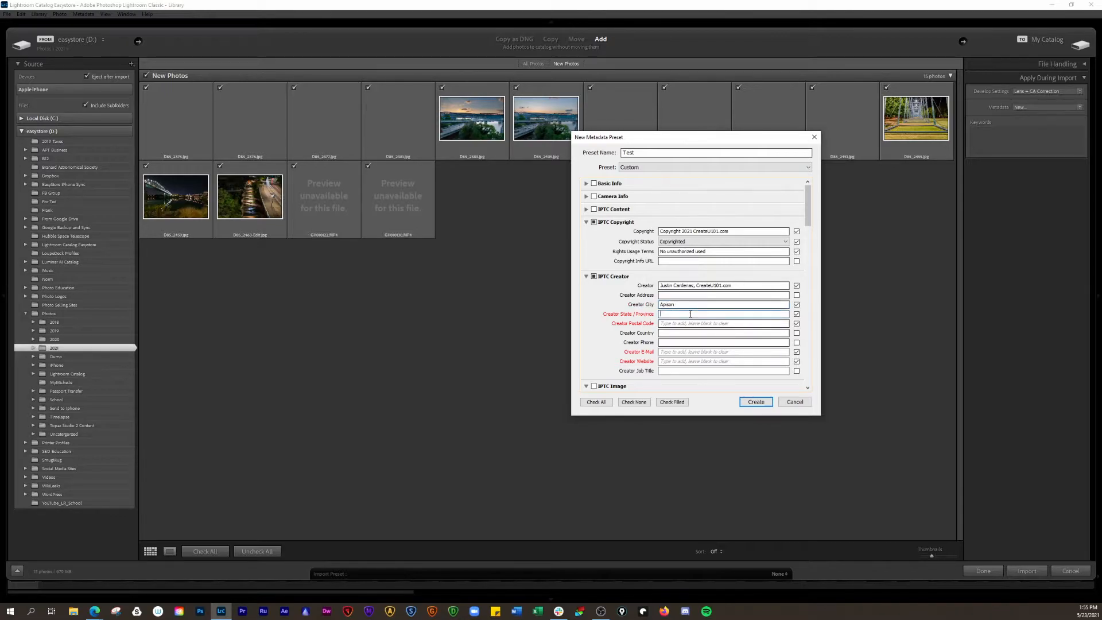
type("TN")
Exclude Creator Postal Code and add the creator's e-mail and the CreateU101.com website
left_click(797, 323)
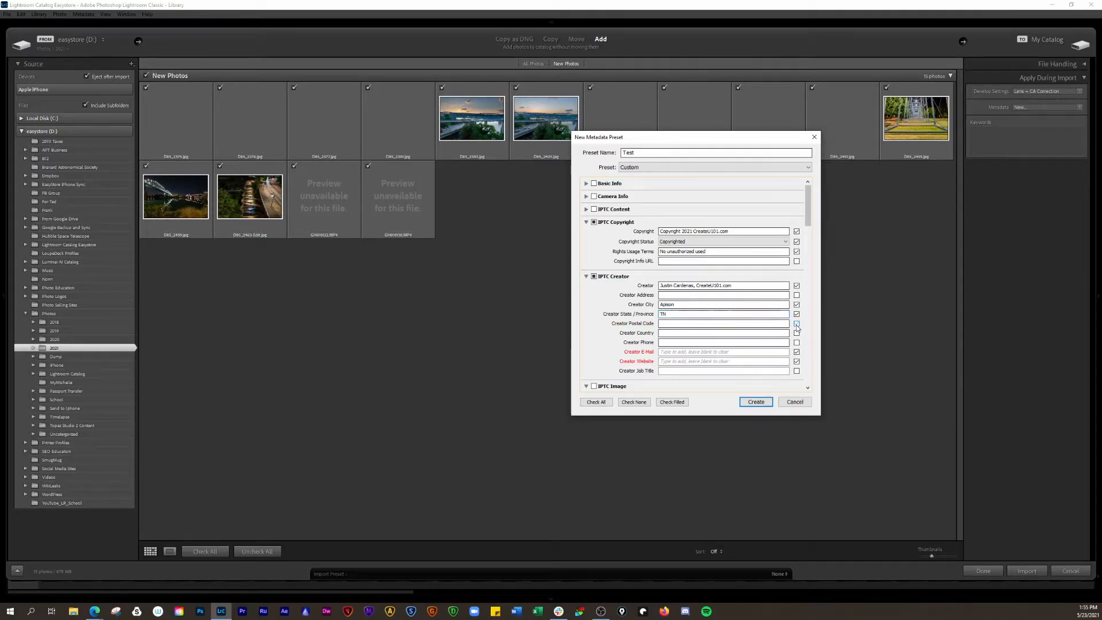
left_click(683, 352)
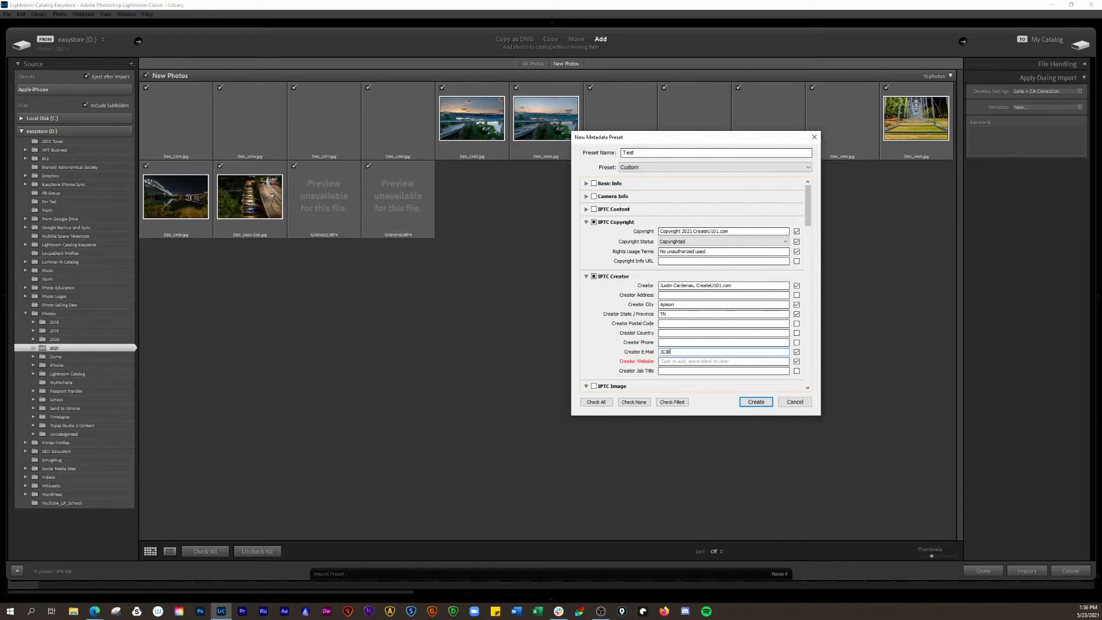
left_click(686, 361)
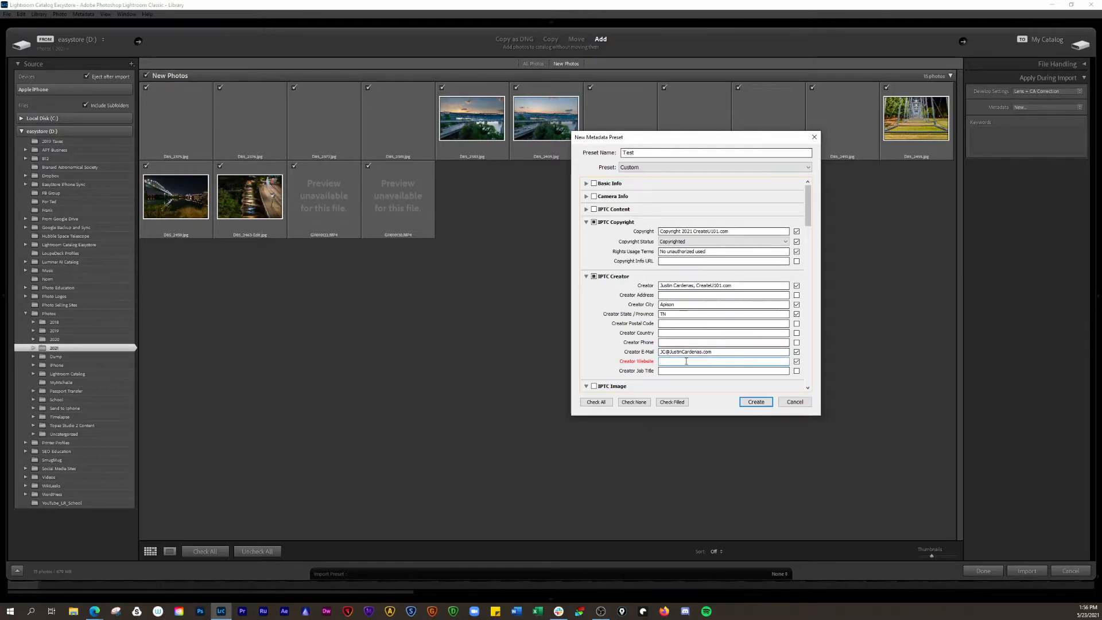
type("www.CreateU101.com")
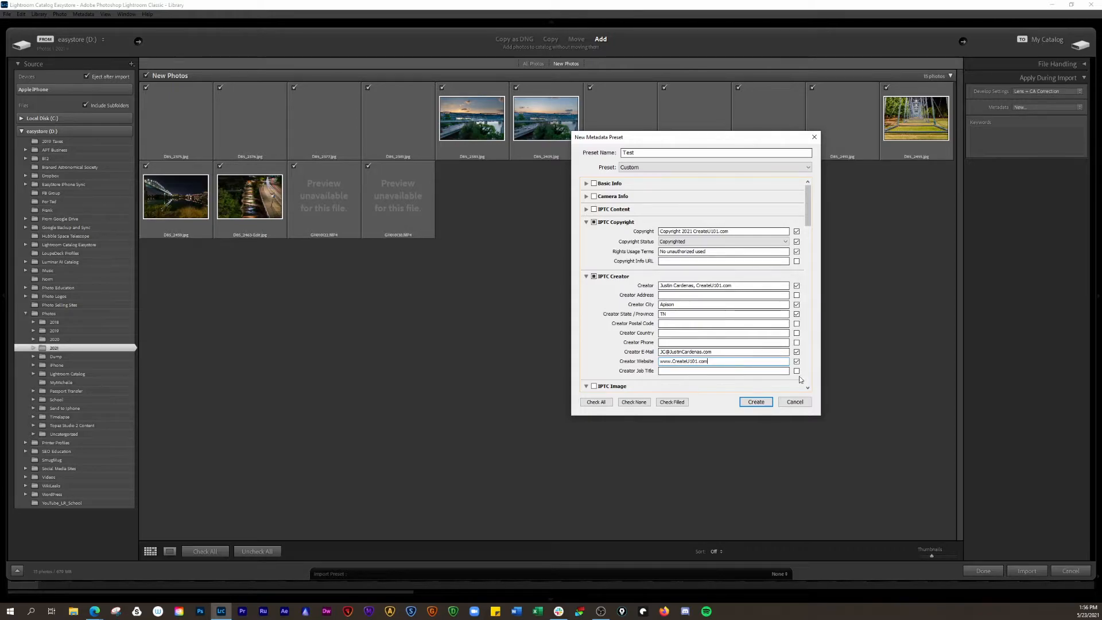
Collapse the IPTC Copyright, Creator and Image sections, excluding Credit Line and Source
scroll(764, 342, "down", 10)
scroll(768, 321, "up", 5)
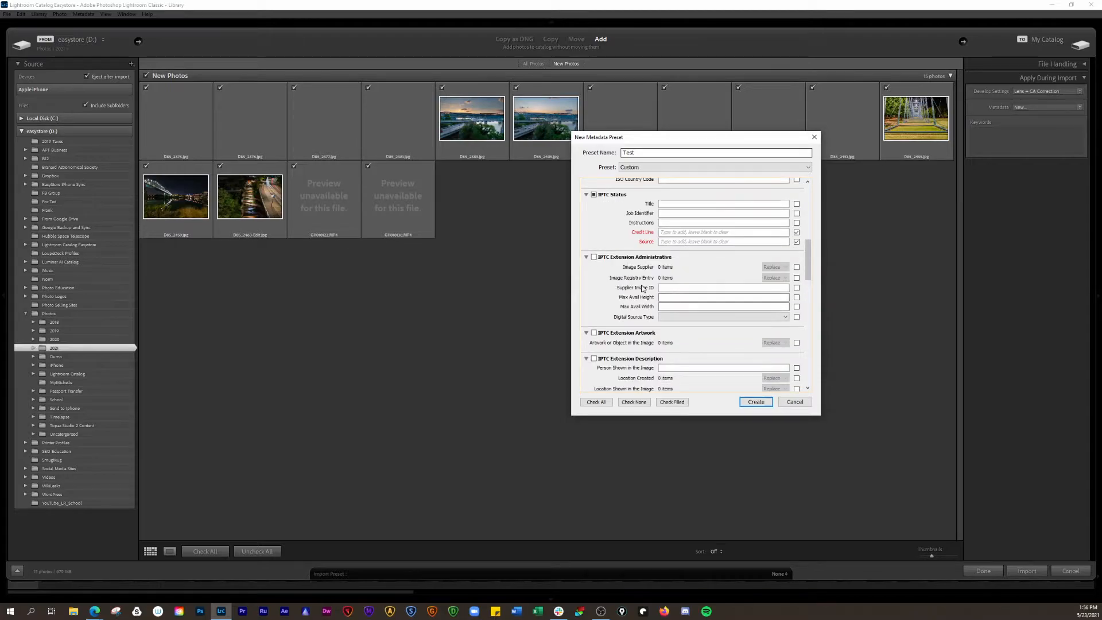
scroll(619, 227, "up", 5)
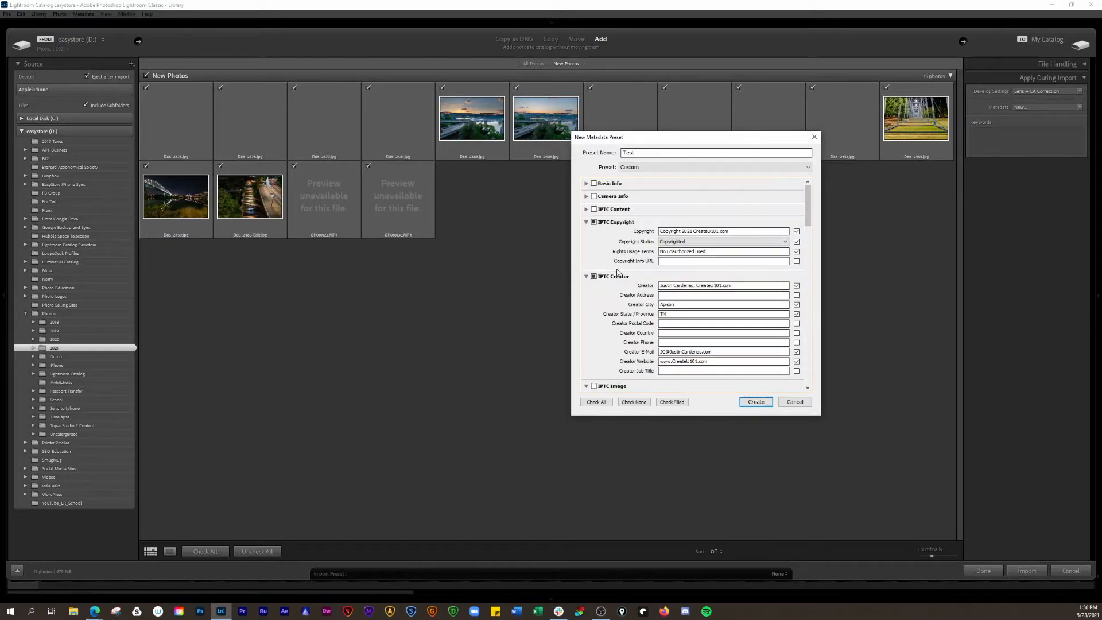
left_click(586, 222)
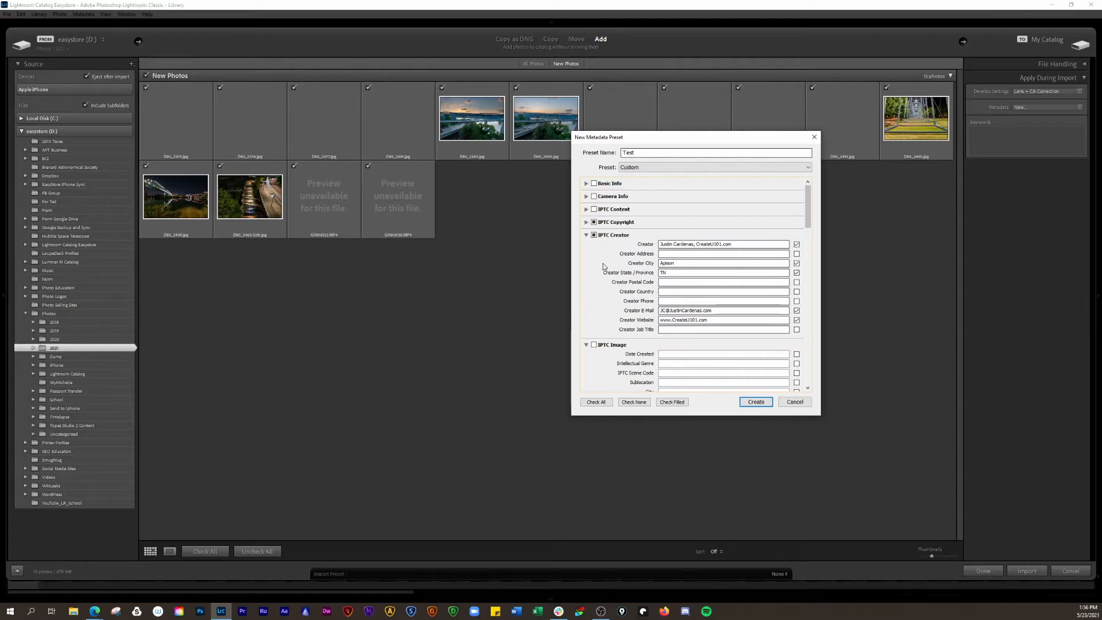
left_click(586, 235)
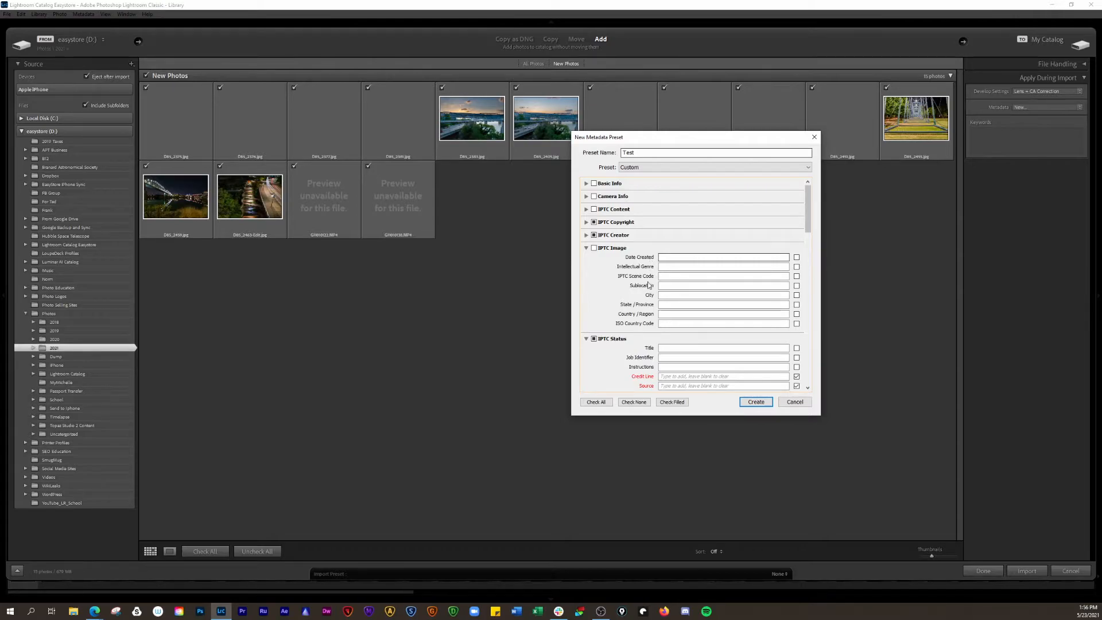
left_click(586, 248)
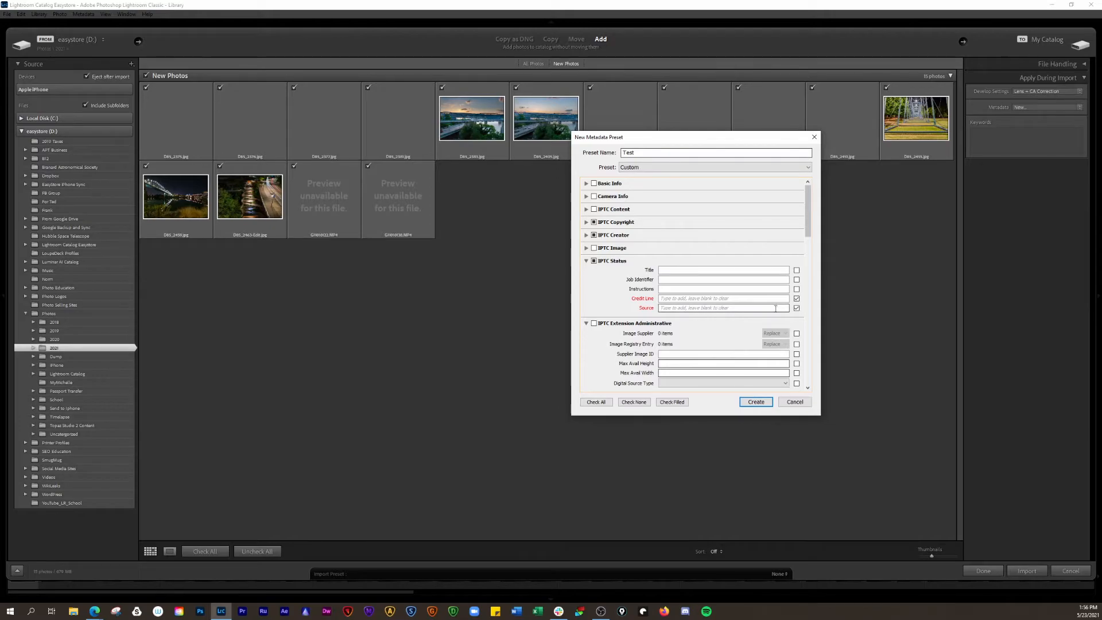
left_click(797, 298)
left_click(797, 308)
Collapse the IPTC Status, Extension and 3D Projection sections, leaving Video excluded
left_click(586, 261)
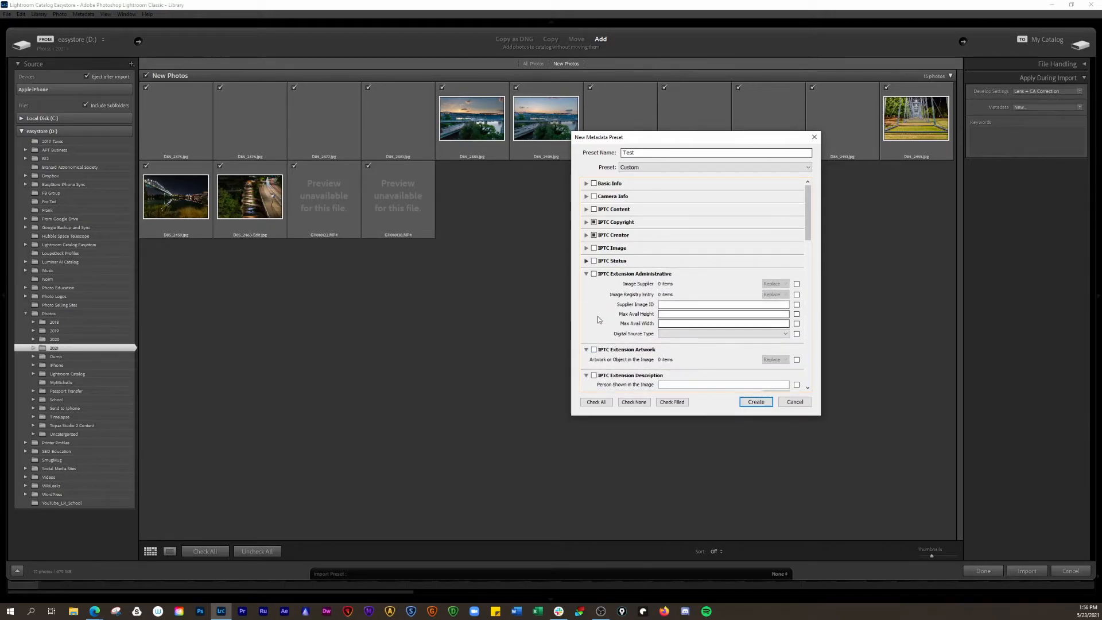
left_click(586, 275)
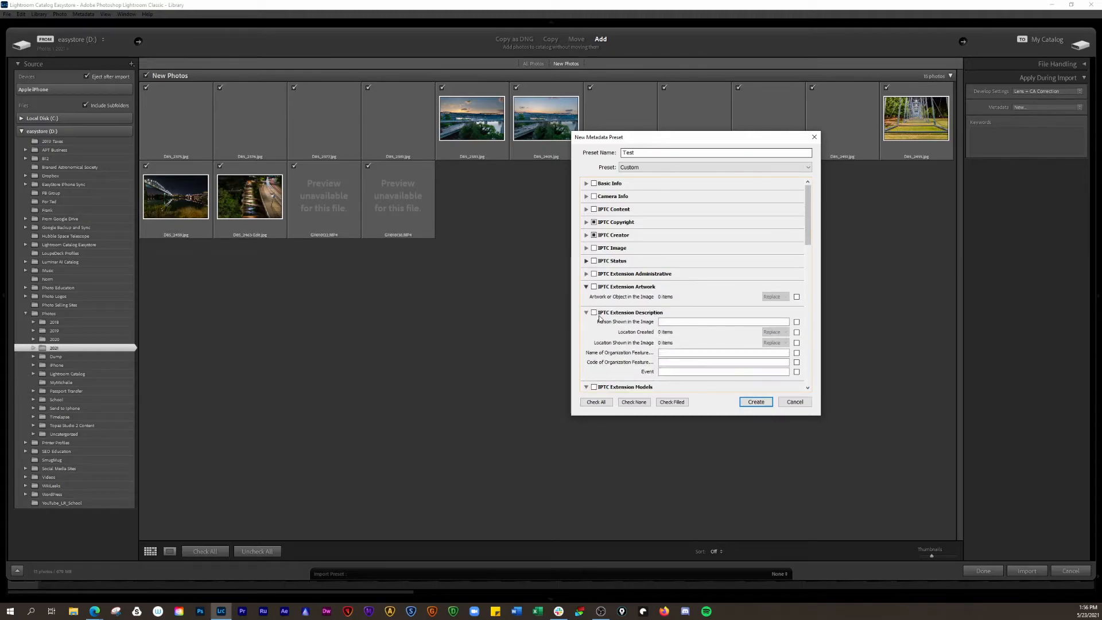
left_click(586, 287)
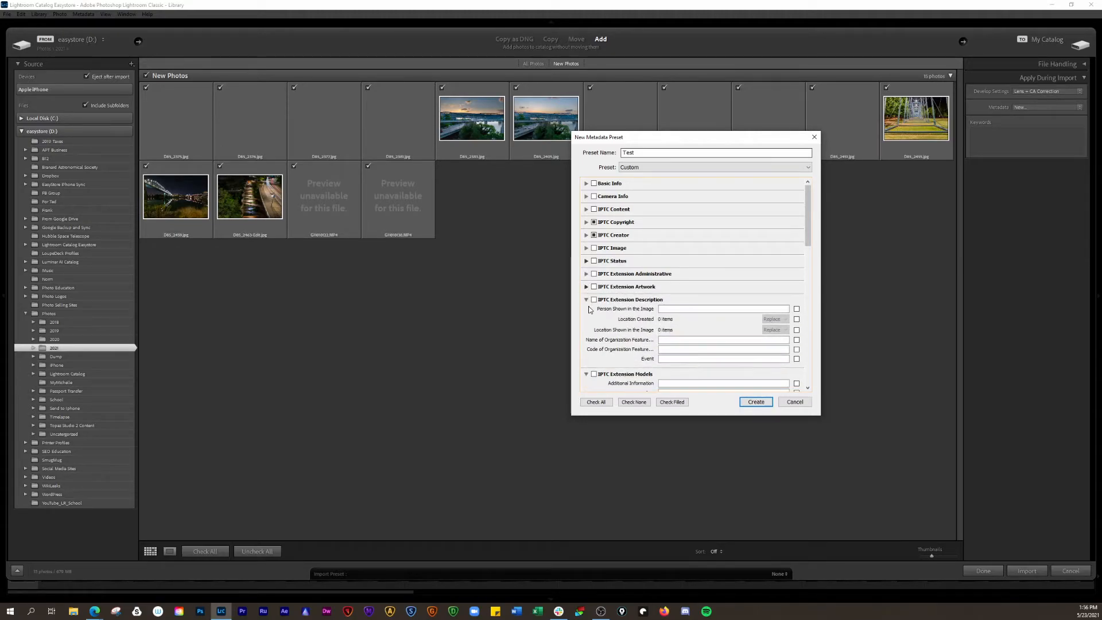
left_click(586, 300)
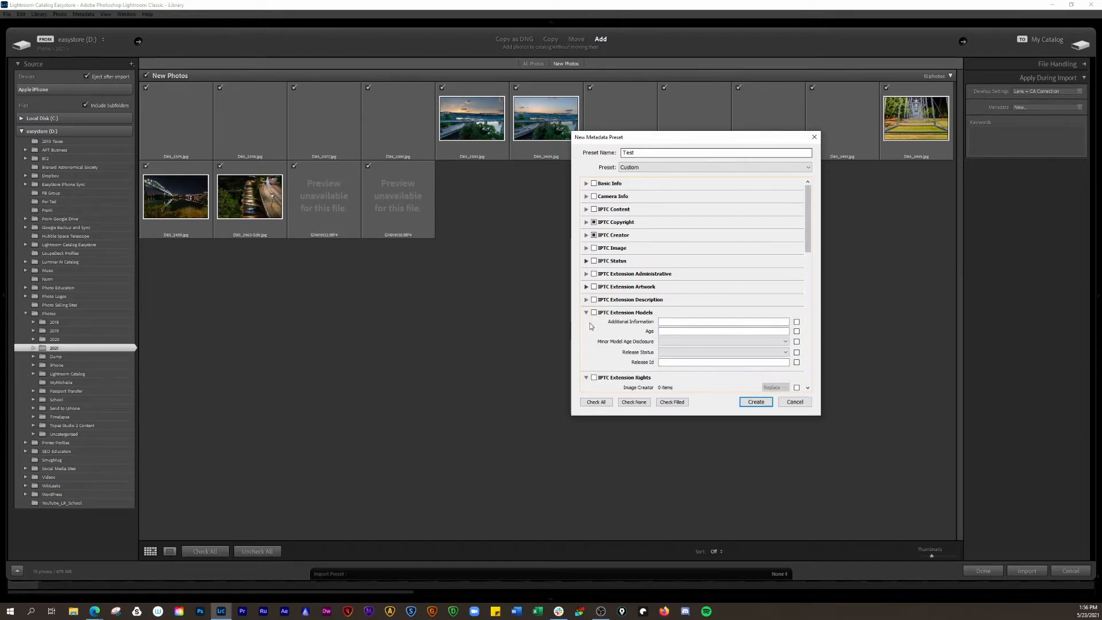
left_click(586, 313)
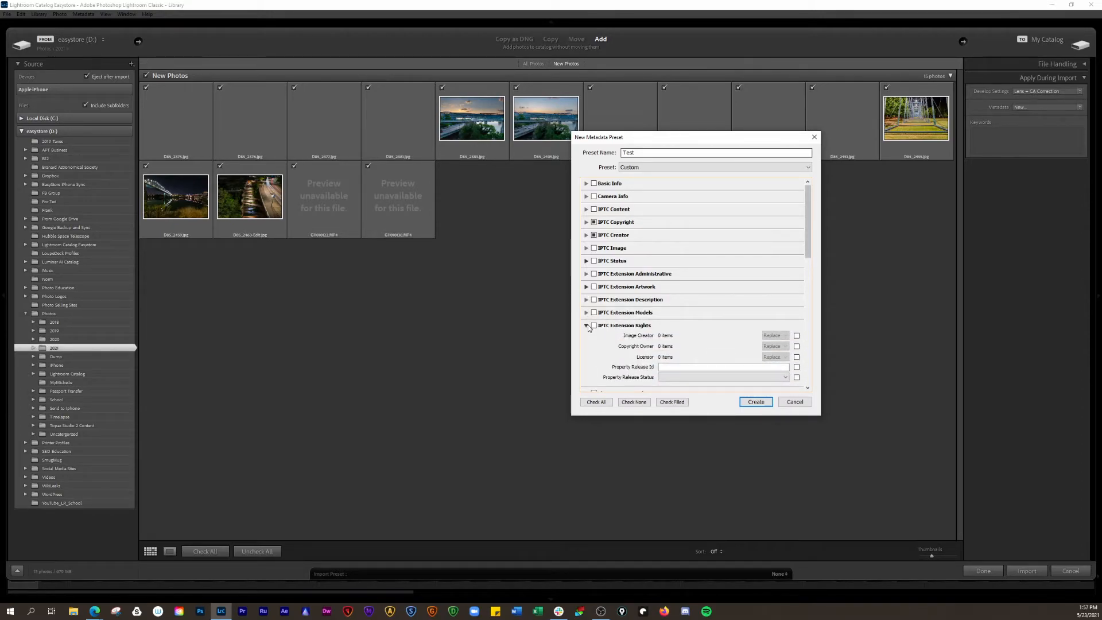
left_click(586, 326)
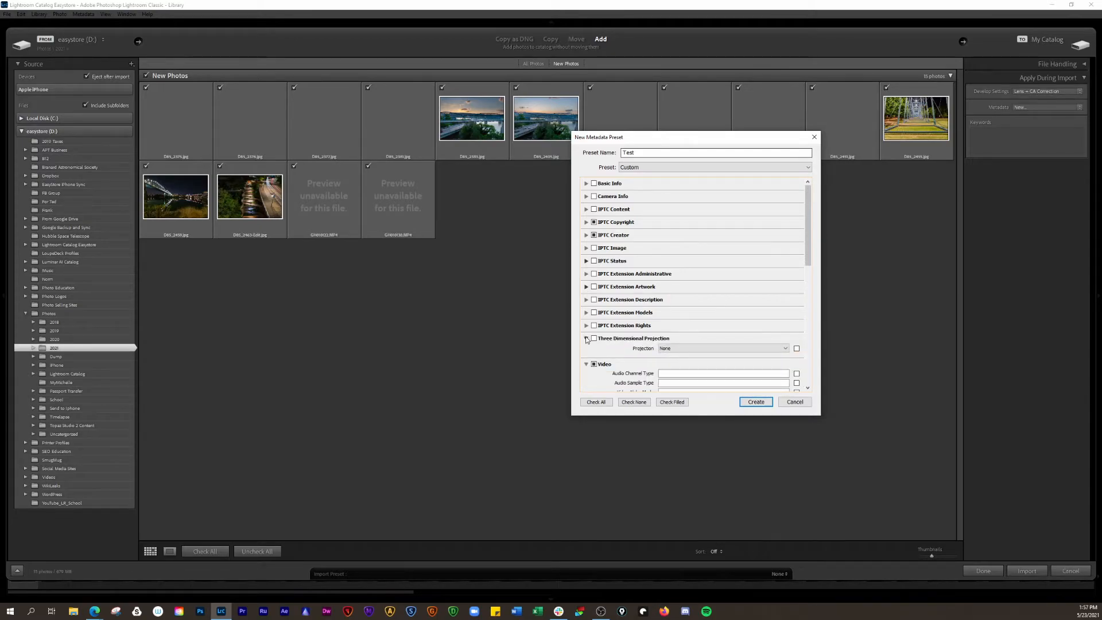
left_click(586, 338)
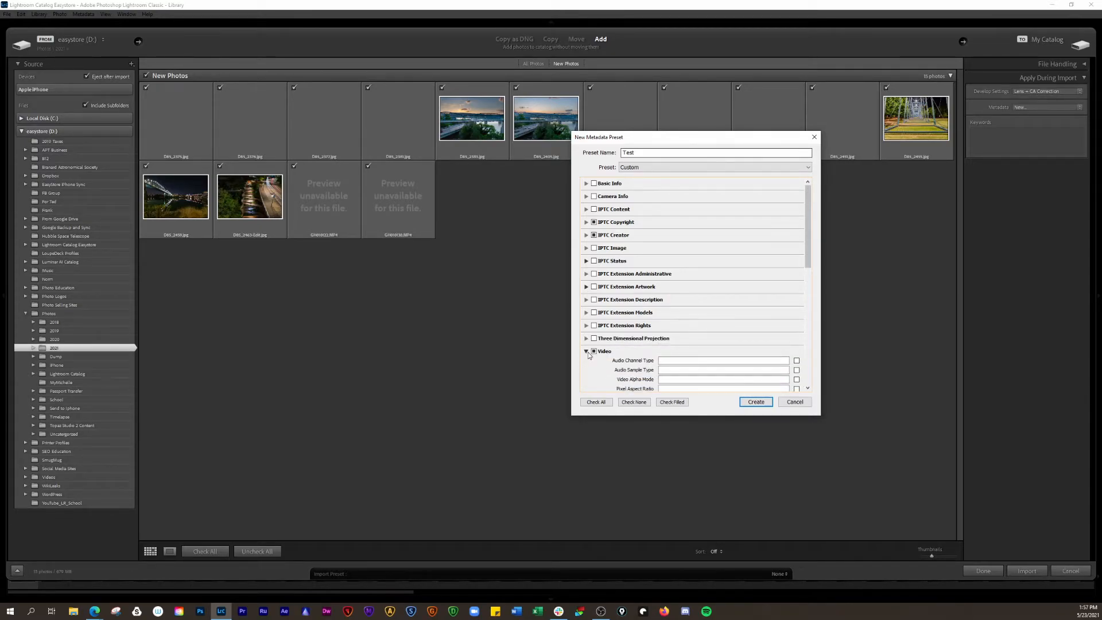
left_click(594, 352)
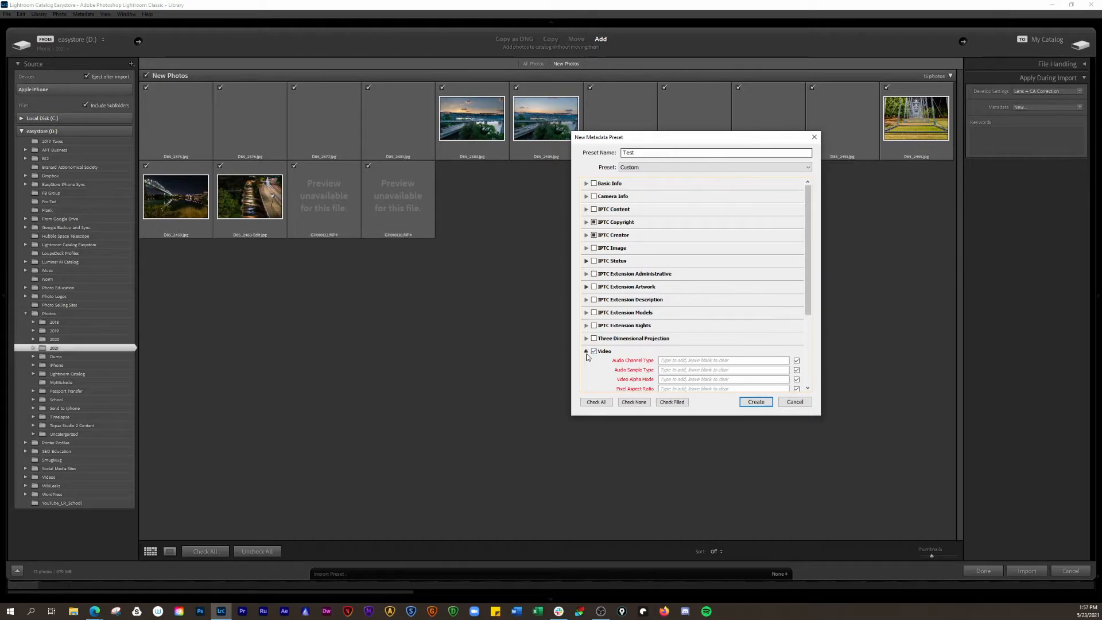
left_click(587, 352)
left_click(594, 352)
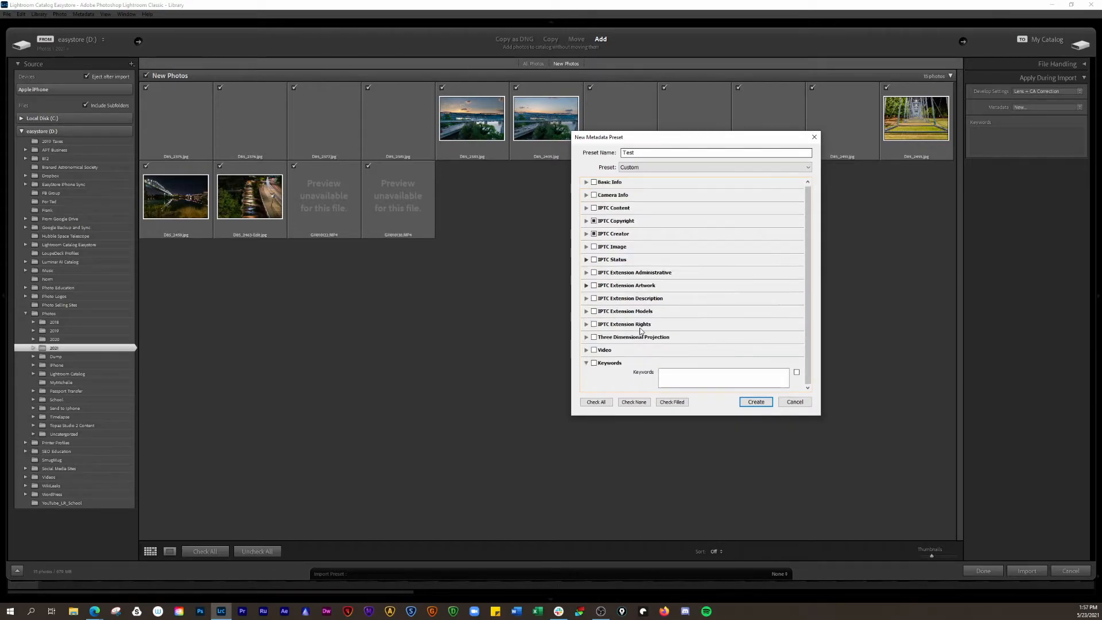
Enable Keywords and enter the creator's name, CreateU101.com, Nikon and D850, correcting typos
left_click(594, 363)
left_click(710, 379)
type("S")
type("sutin Carde")
type("nas")
key("BackSpace")
type(", Creay")
key("BackSpace")
key("BackSpace")
key("BackSpace")
key("BackSpace")
key("BackSpace")
key("BackSpace")
key("BackSpace")
key("BackSpace")
key("BackSpace")
key("BackSpace")
key("BackSpace")
type("ate")
type(", ")
type("D850, Tene")
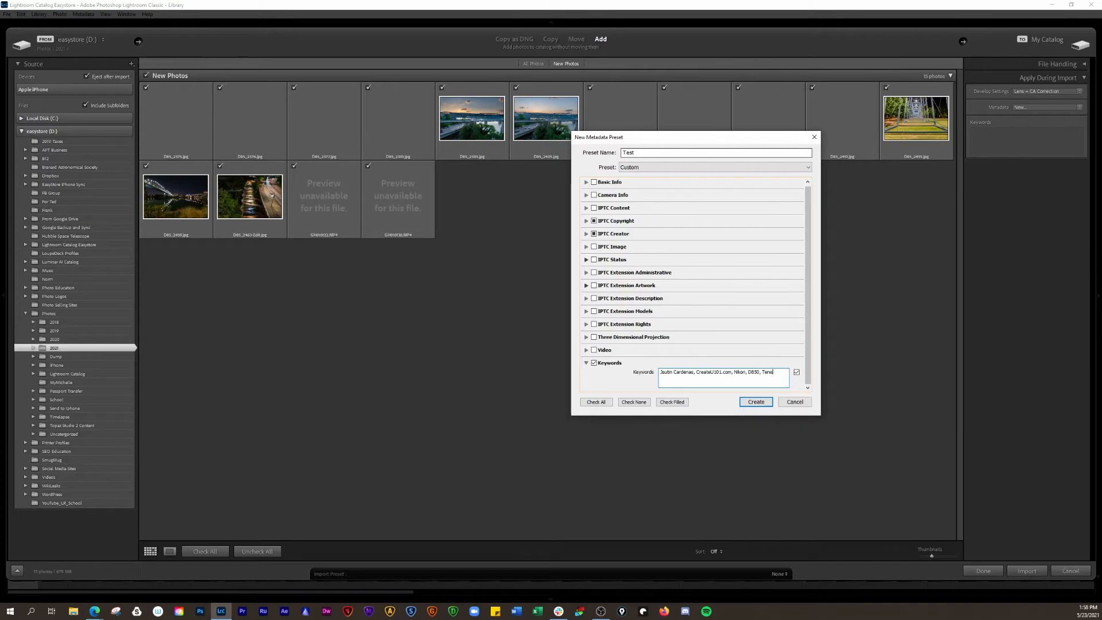
type("e")
key("BackSpace")
key("BackSpace")
key("BackSpace")
key("BackSpace")
key("BackSpace")
key("BackSpace")
left_click(668, 371)
key("BackSpace")
key("BackSpace")
type("us")
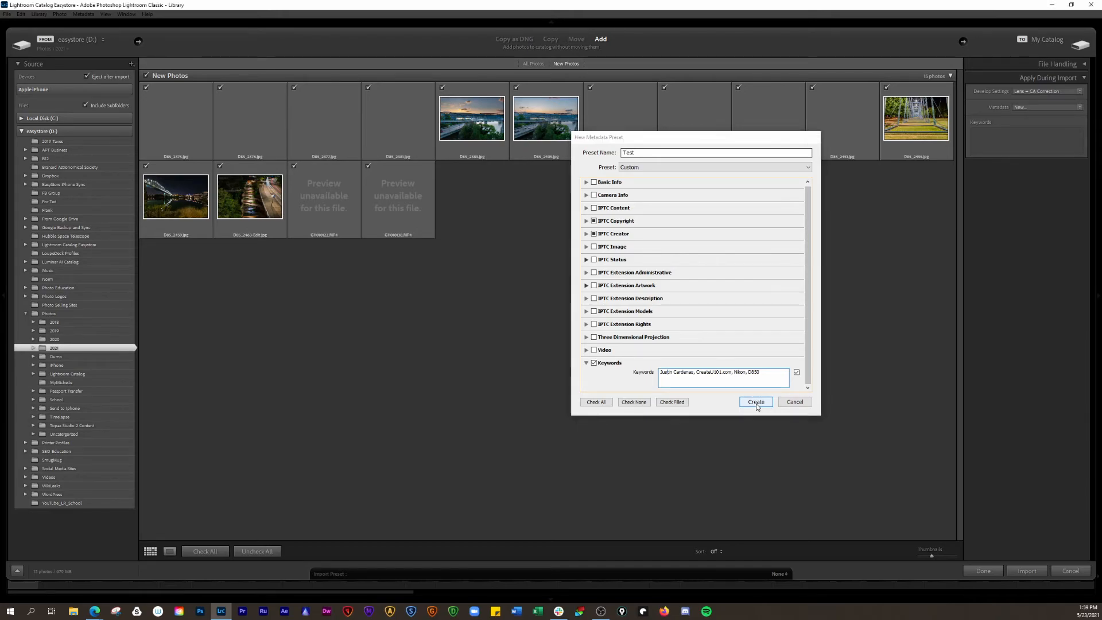
Create the Test preset and confirm it as the import metadata preset
left_click(755, 403)
left_click(1074, 109)
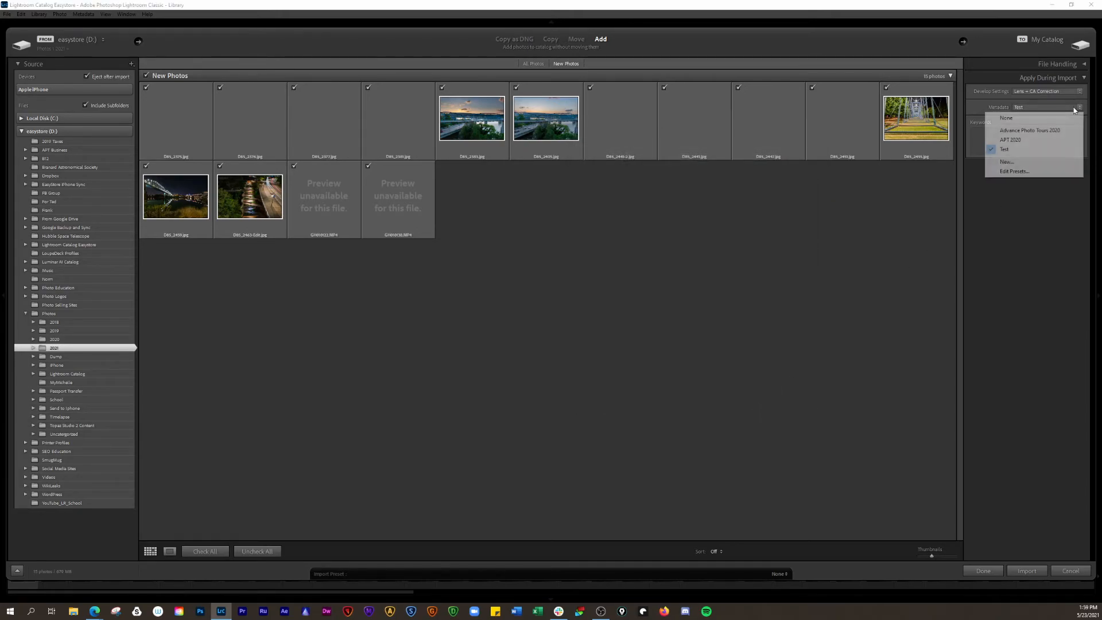
left_click(1012, 150)
left_click(1013, 146)
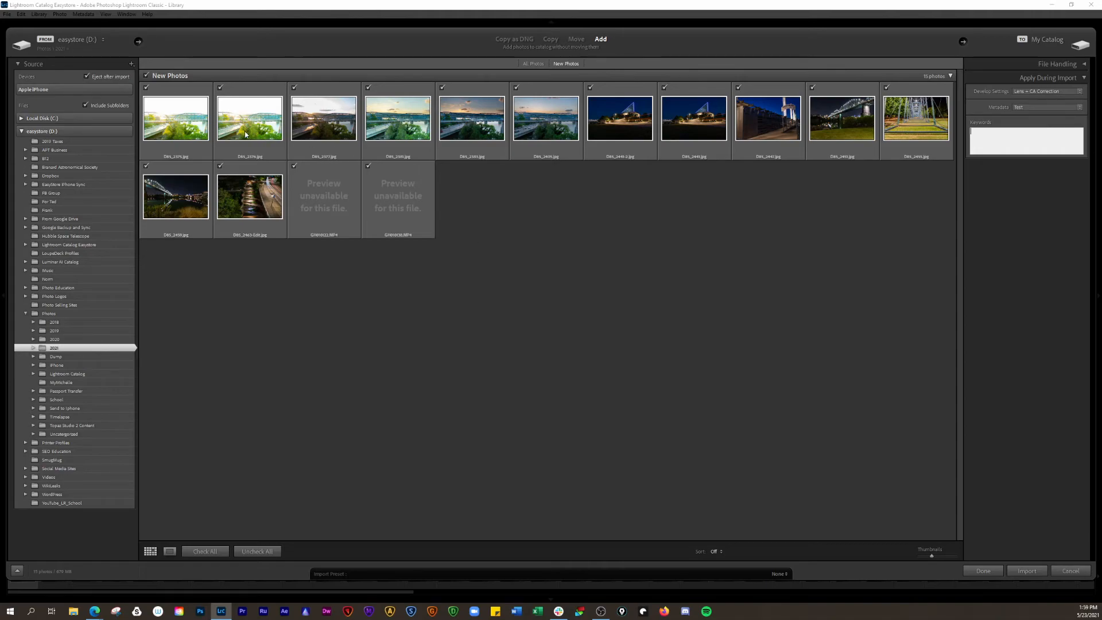
left_click(184, 124)
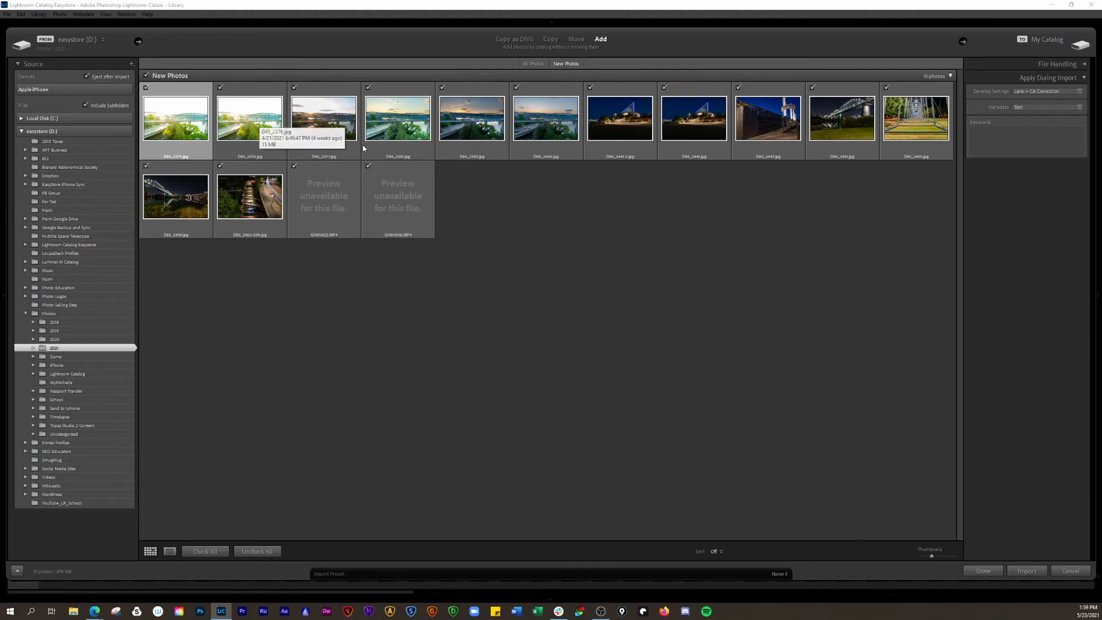
left_click(608, 125)
left_click(934, 119)
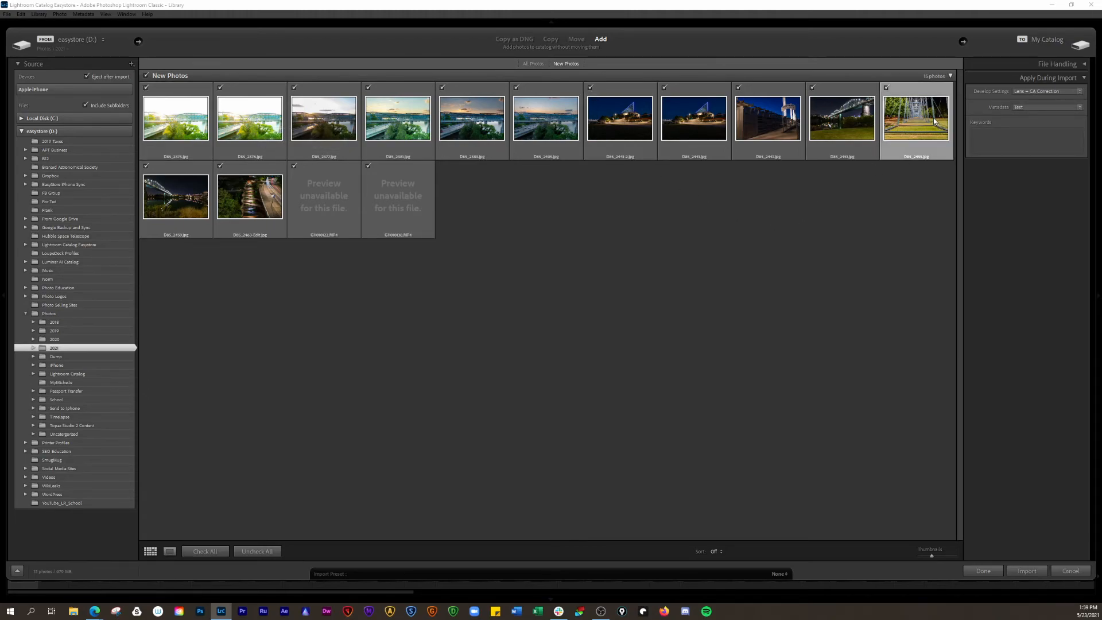
left_click(261, 204)
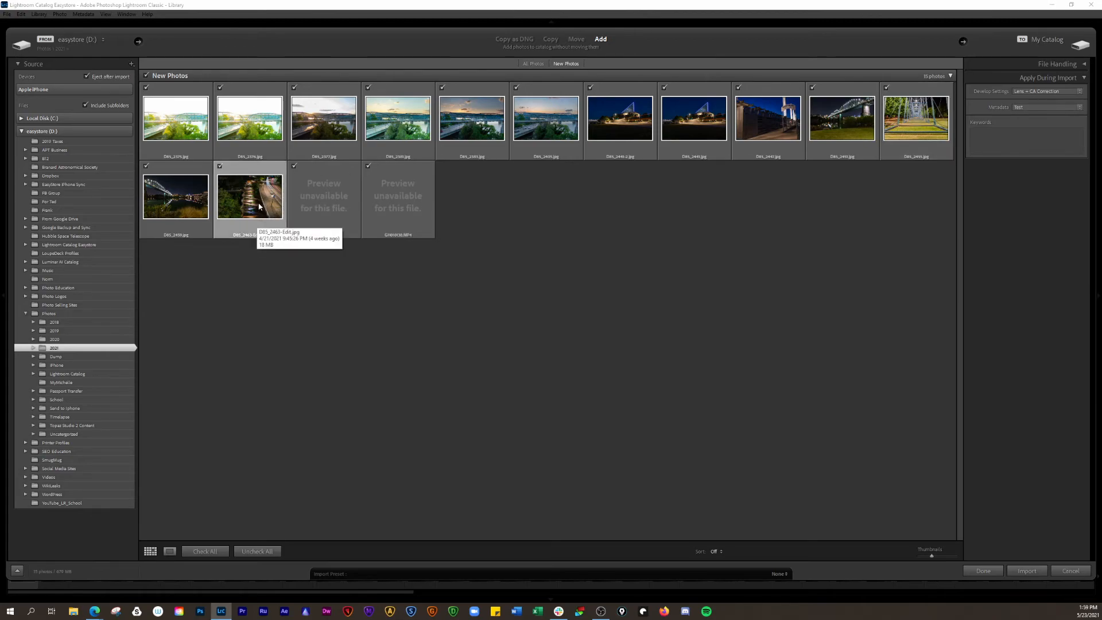
left_click(1008, 147)
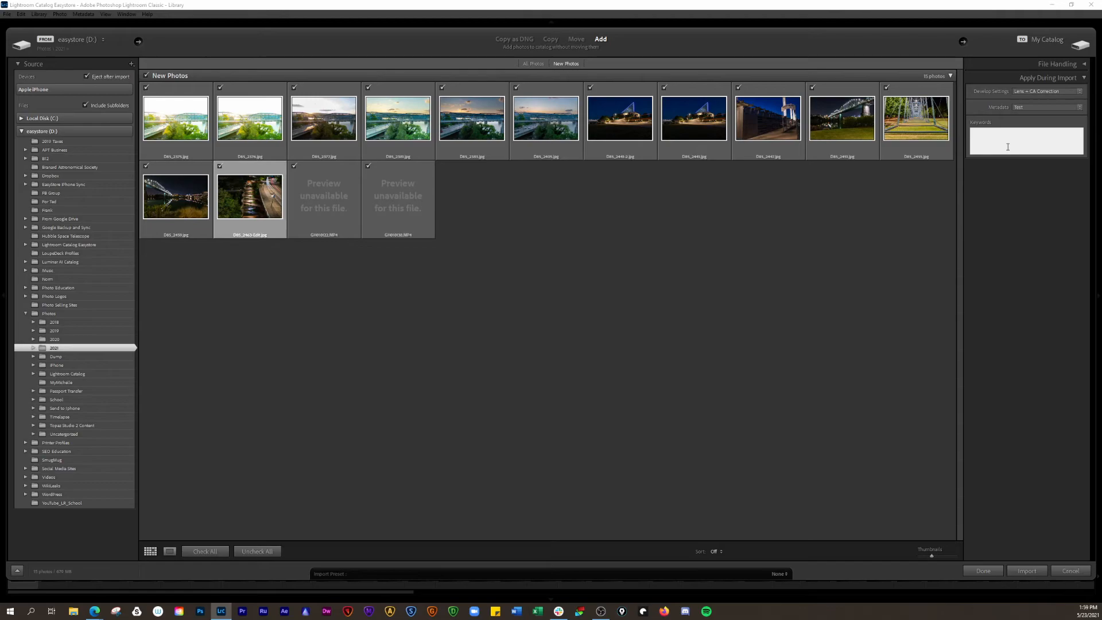
Add import keywords Light trails, Long exposure, Chattanooga, Sunsets and Night Photography
type("Light trails")
key("Return")
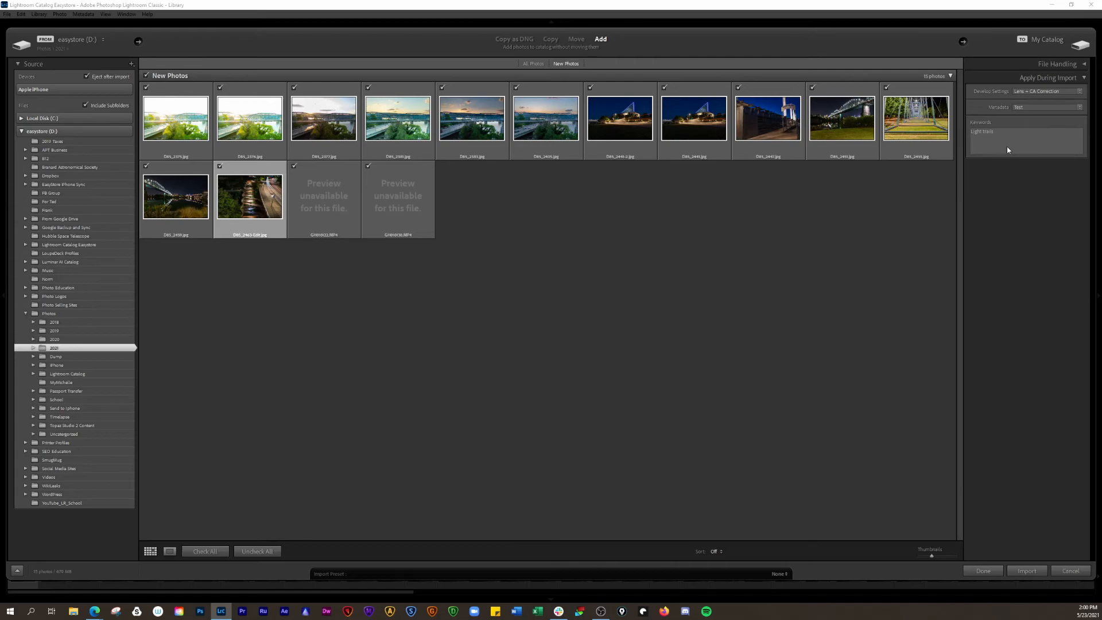
left_click(1008, 147)
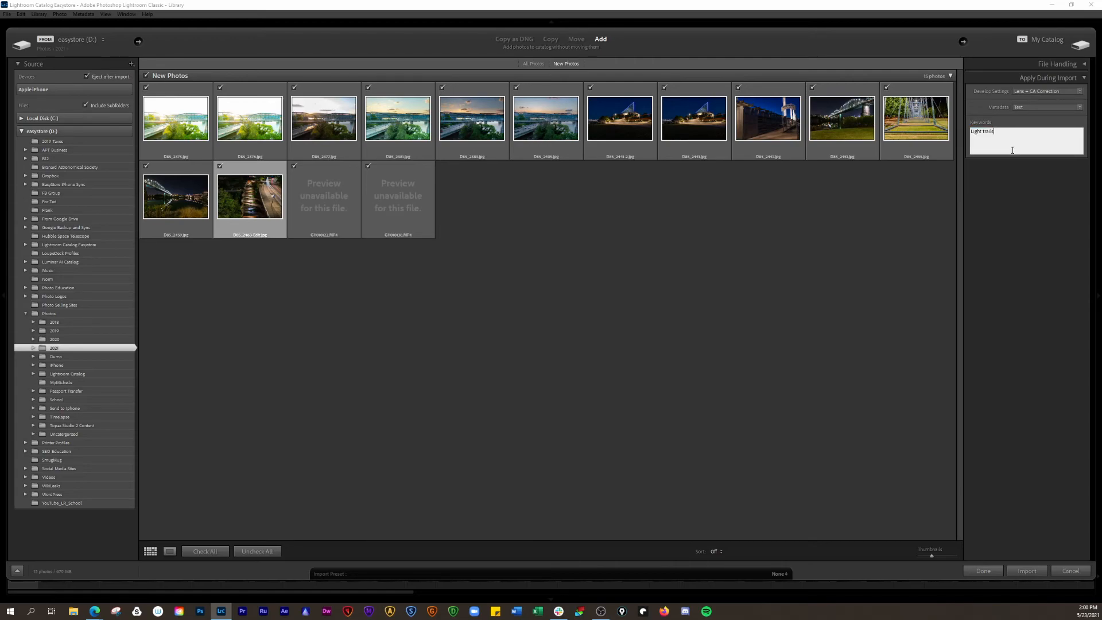
type(", Long ")
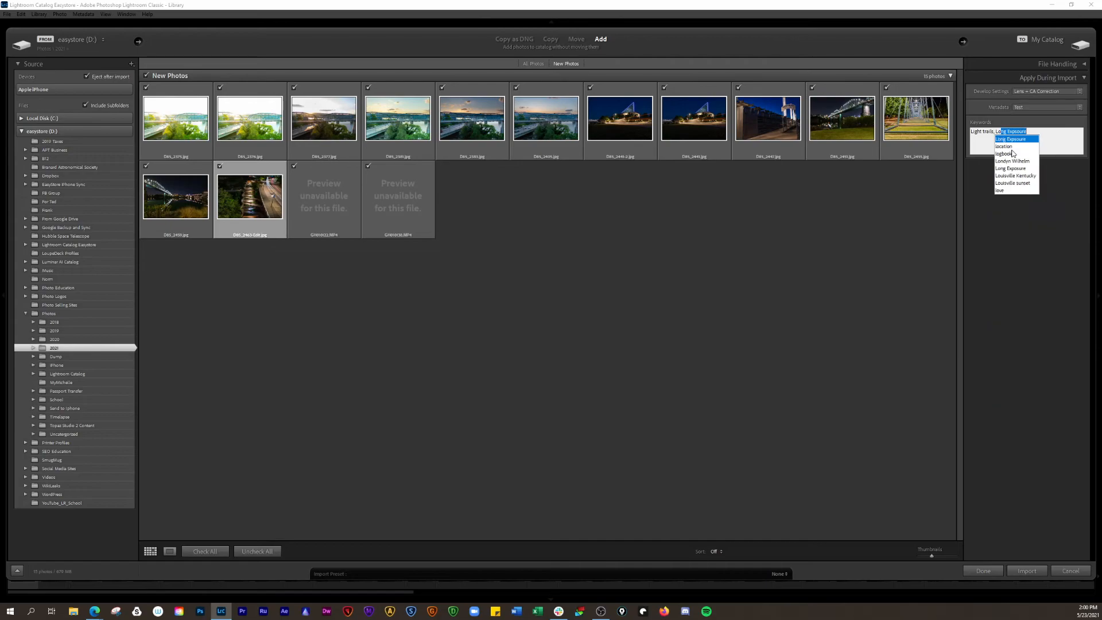
type("exposure")
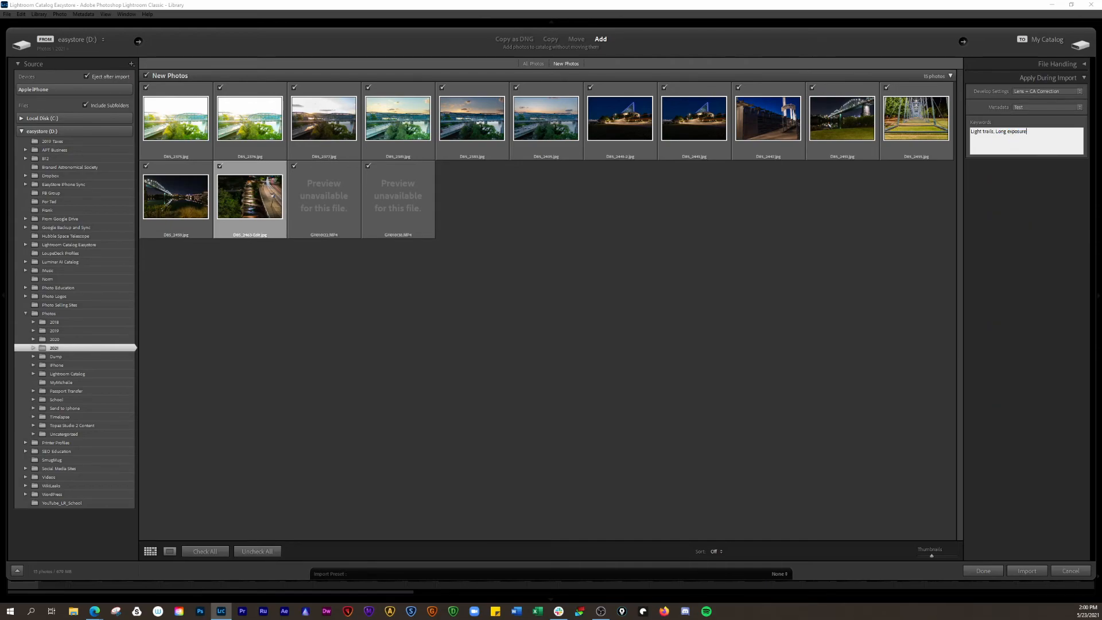
type(", Cha")
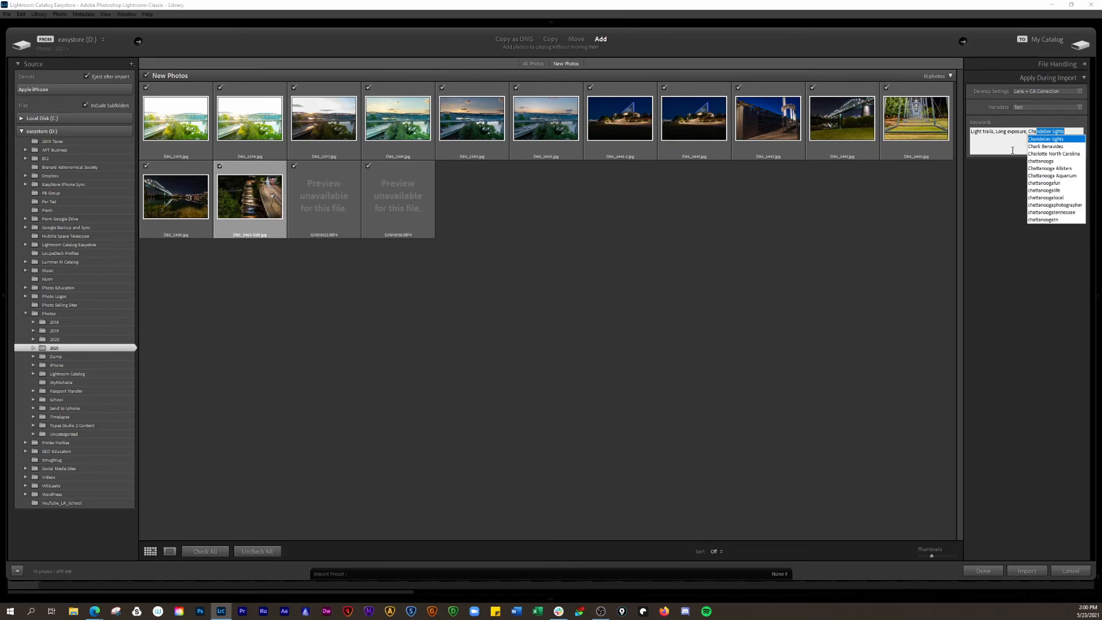
type("ttanooga")
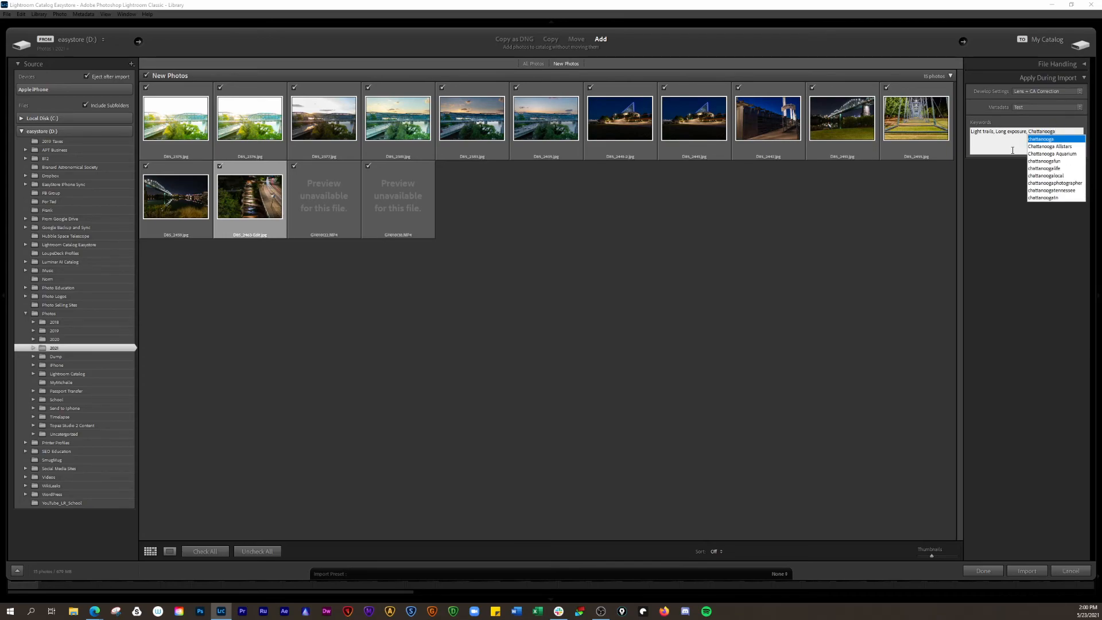
type(", Sunsets")
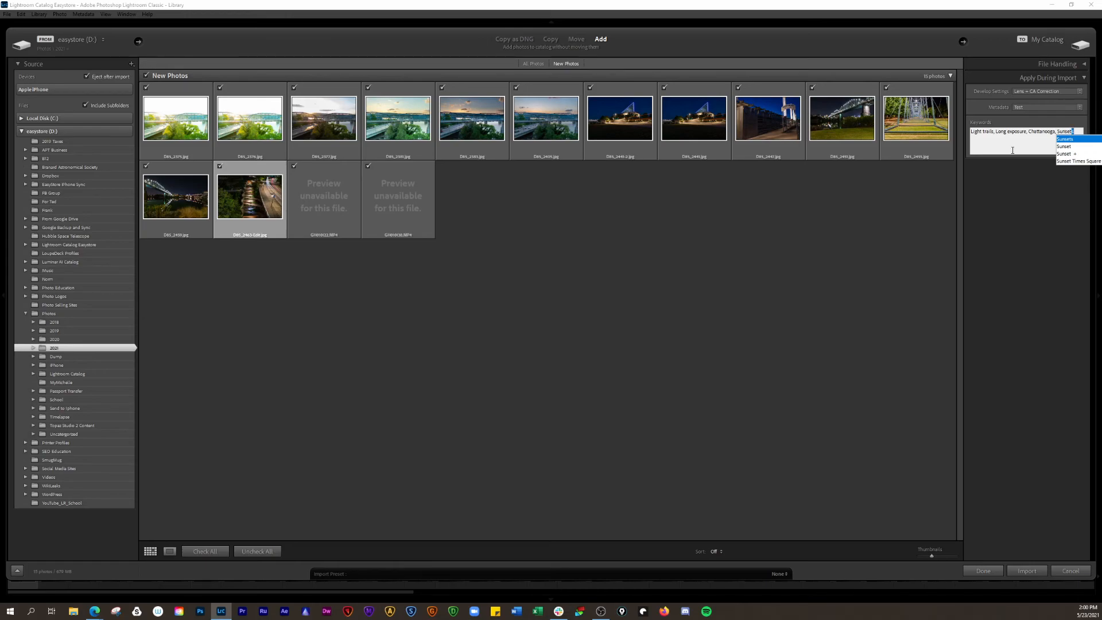
key("Return")
left_click(1075, 131)
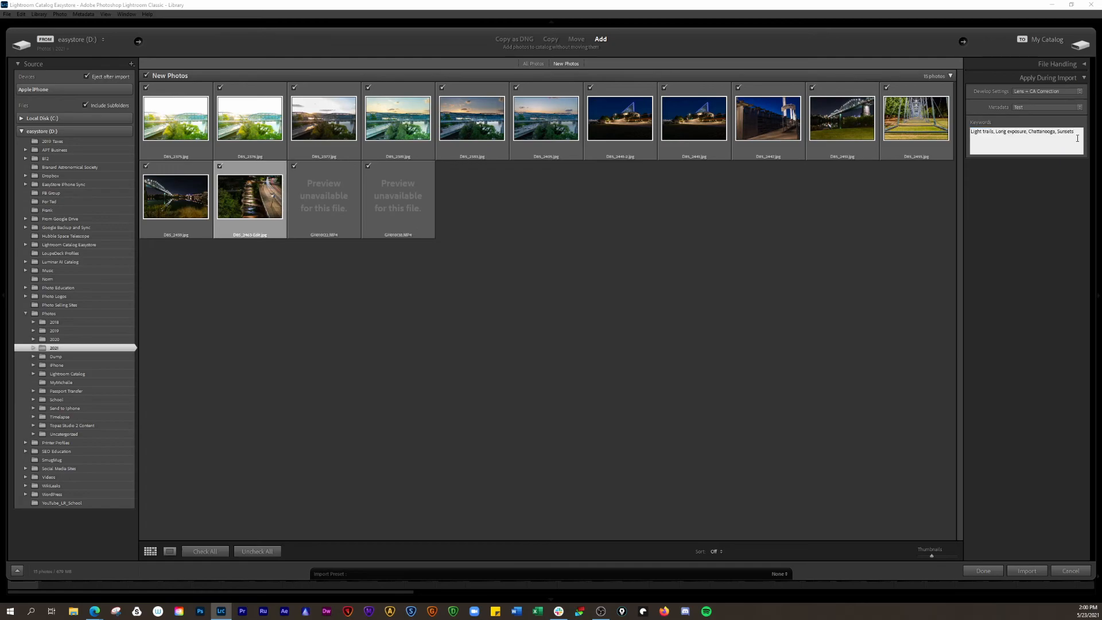
type("Night lights")
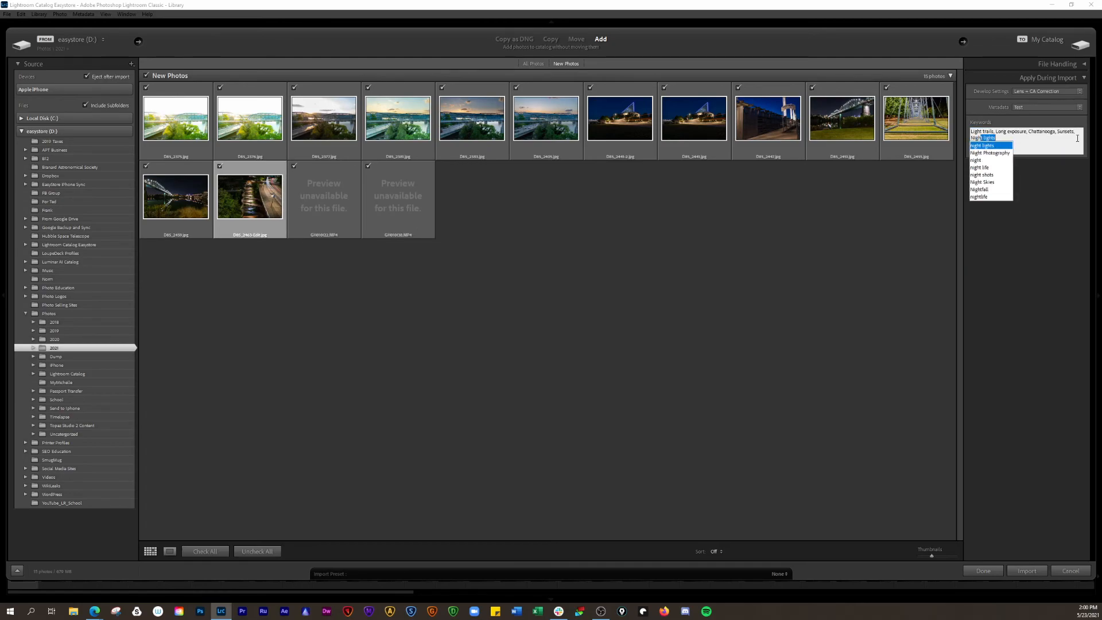
left_click(1003, 152)
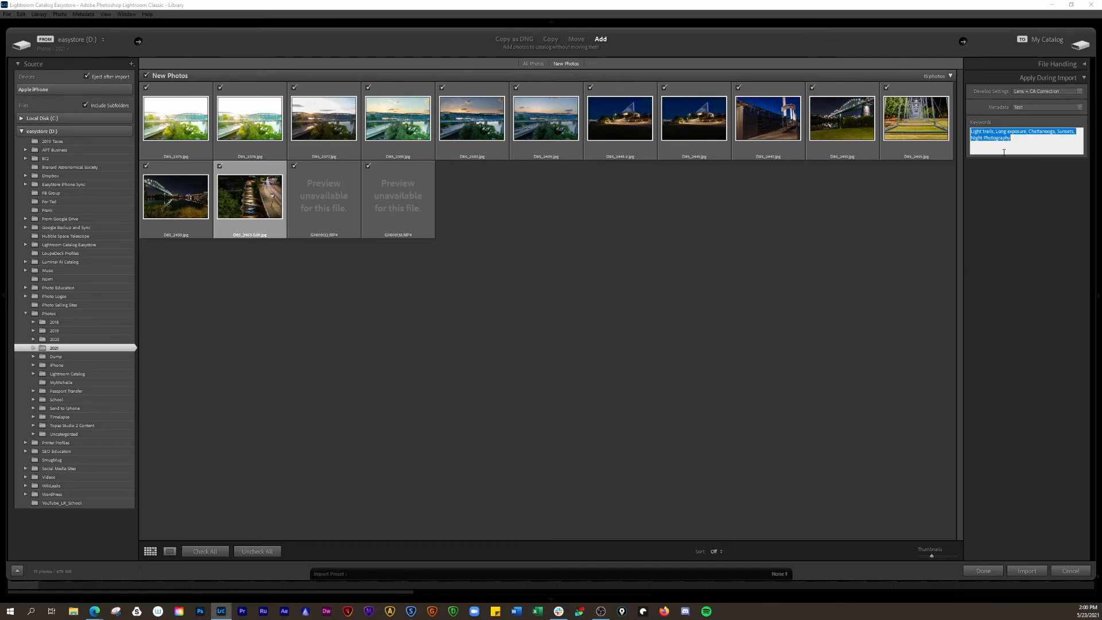
left_click(1017, 143)
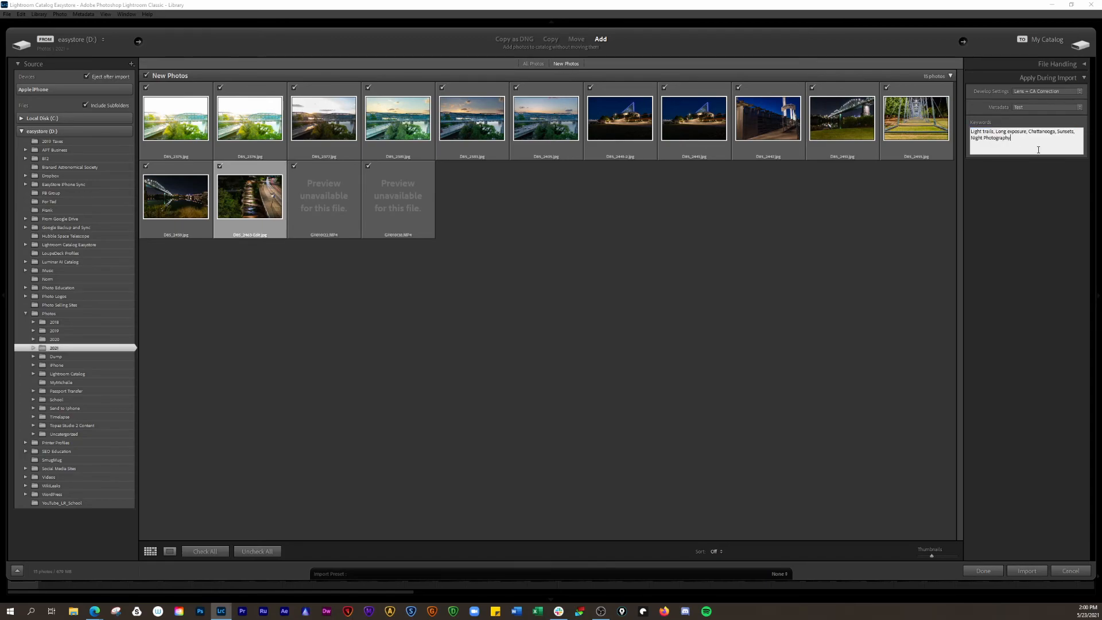